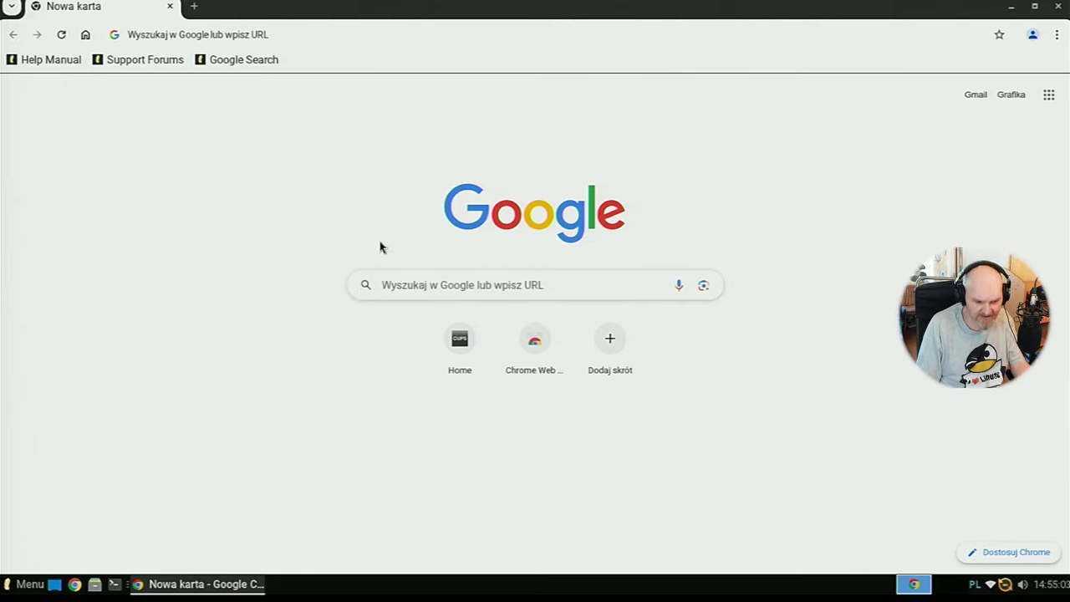
Search Google for "webgl aquarium" and open the WebGL Aquarium demo on webglsamples.org
left_click(298, 35)
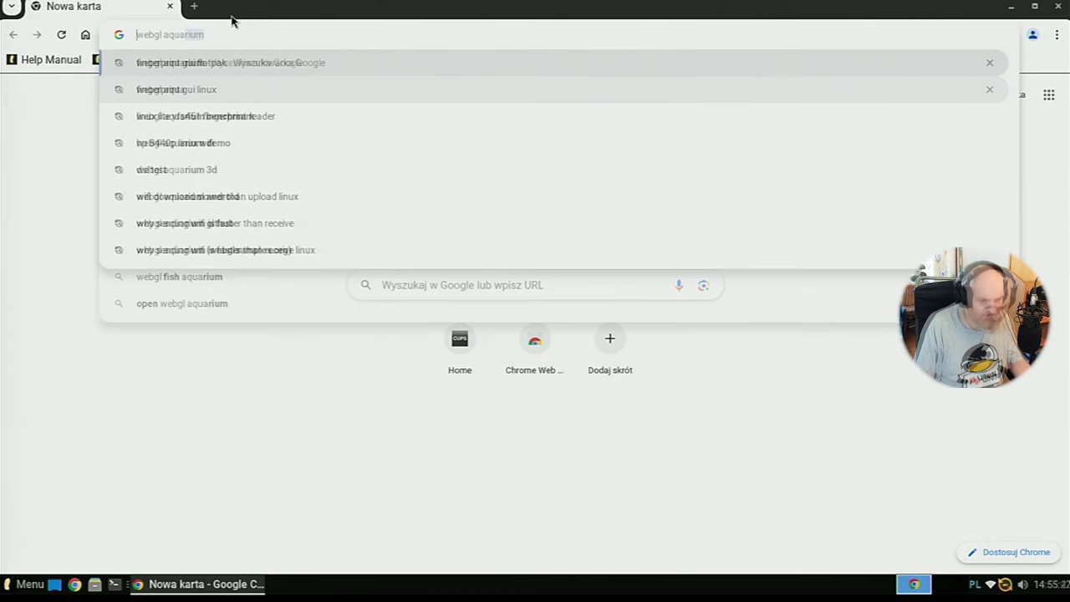
key("Return")
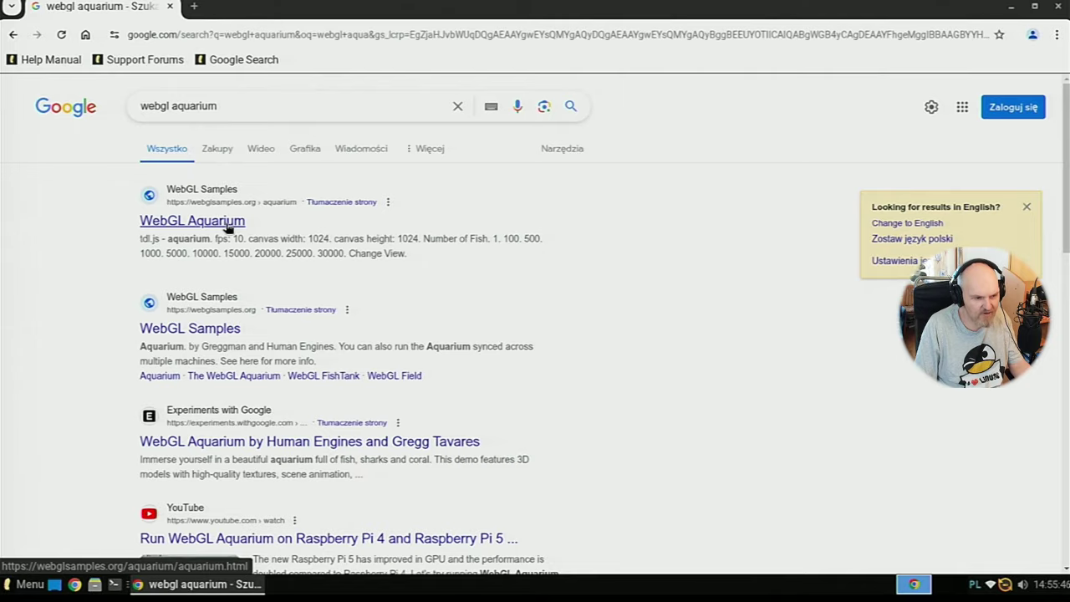
left_click(227, 223)
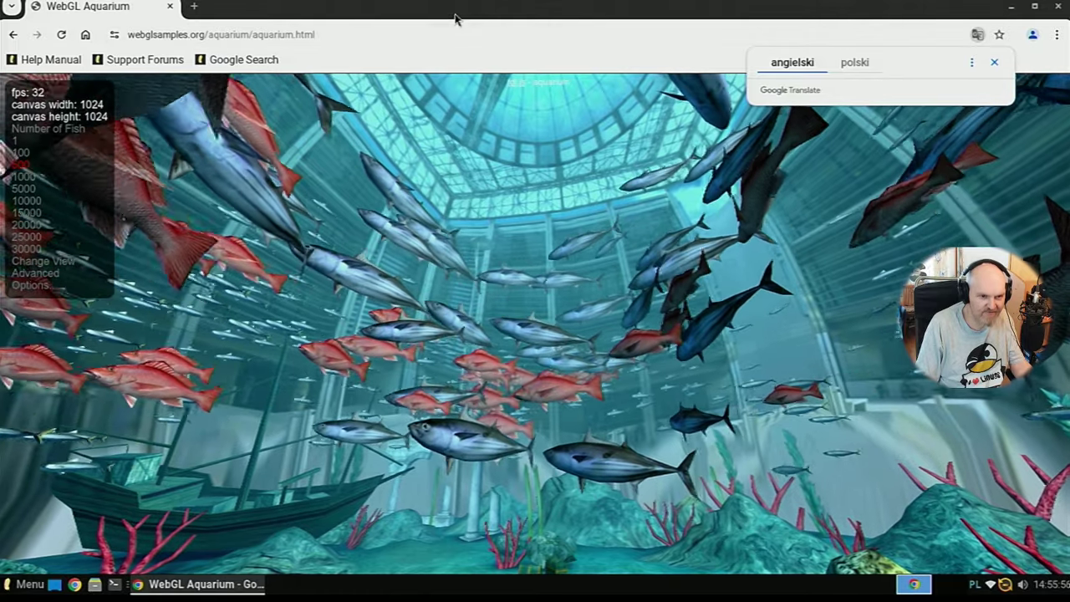
Move the browser window across the desktop in its restored, non-maximized size and close it
double_click(456, 18)
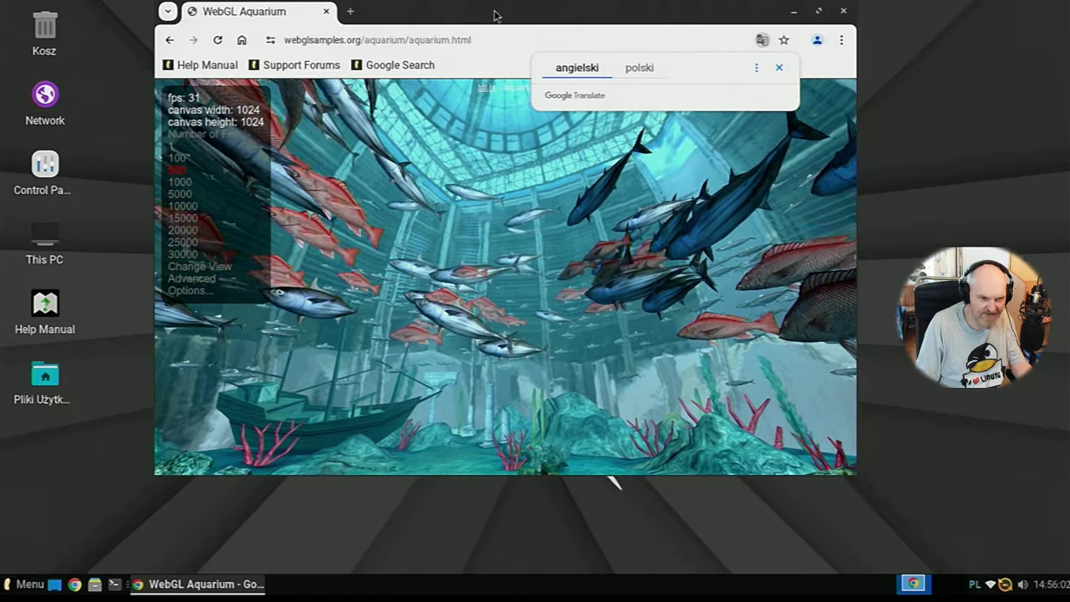
left_click_drag(494, 12, 593, 15)
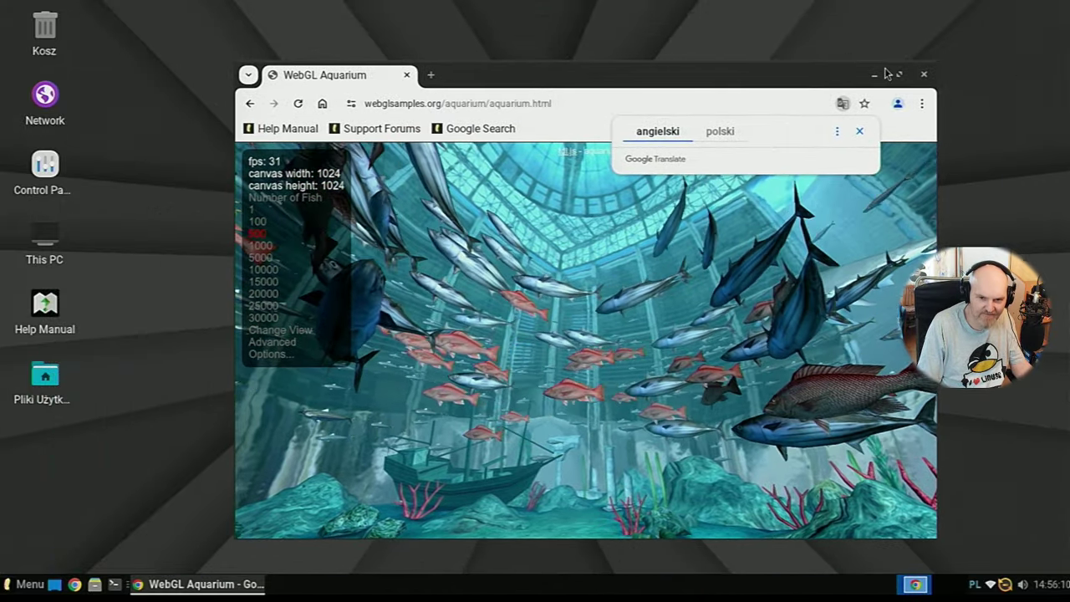
left_click(924, 75)
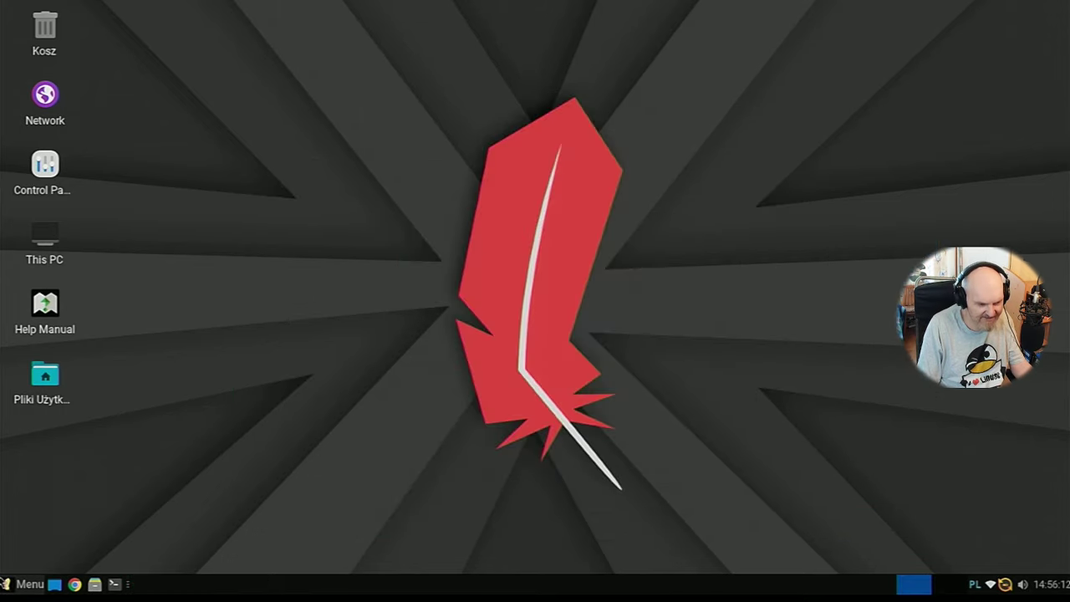
Look through the installed programs by category, including Mój Komputer, Ustawienia, Multimedia and Biuro
left_click(7, 584)
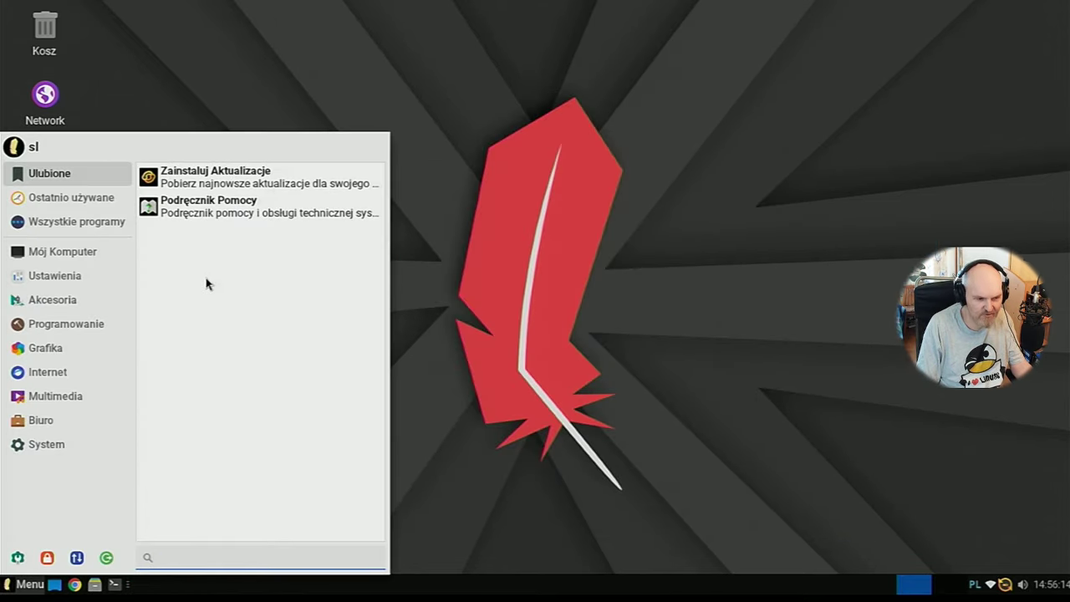
left_click(129, 284)
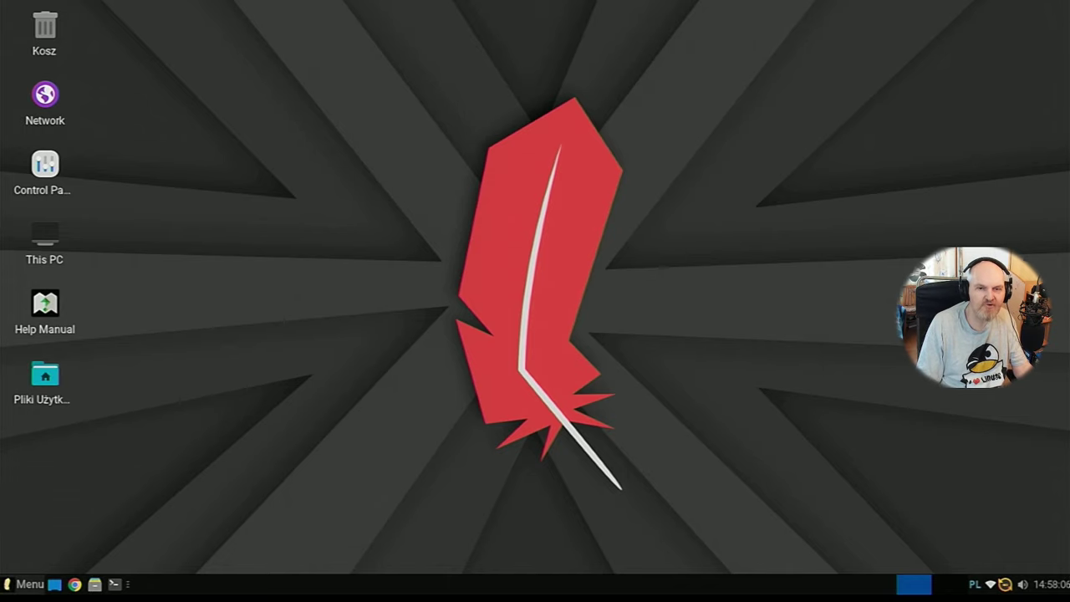
left_click(24, 585)
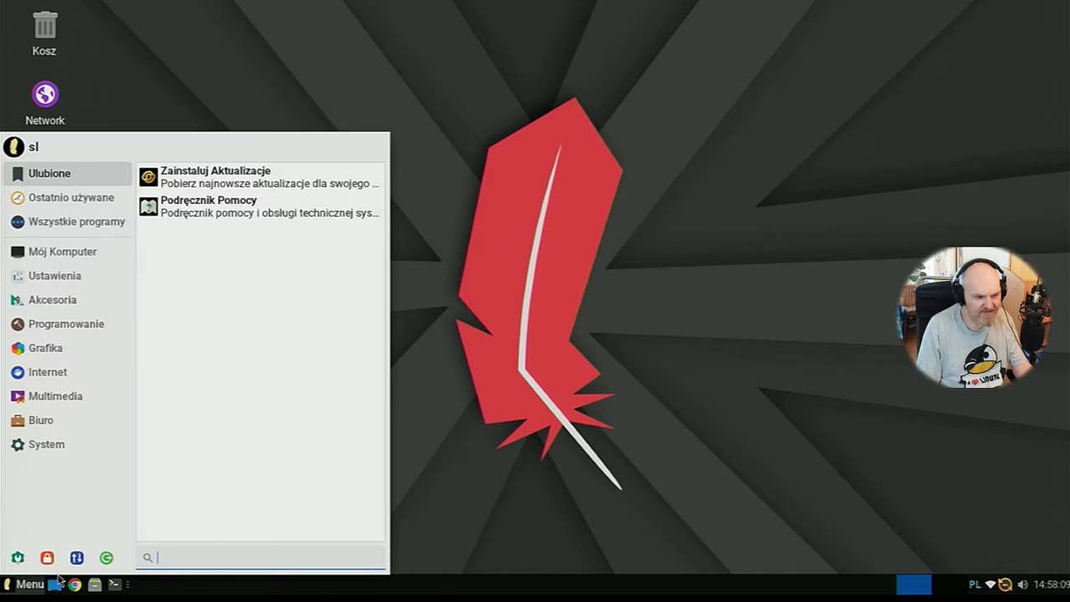
left_click(87, 271)
left_click(87, 263)
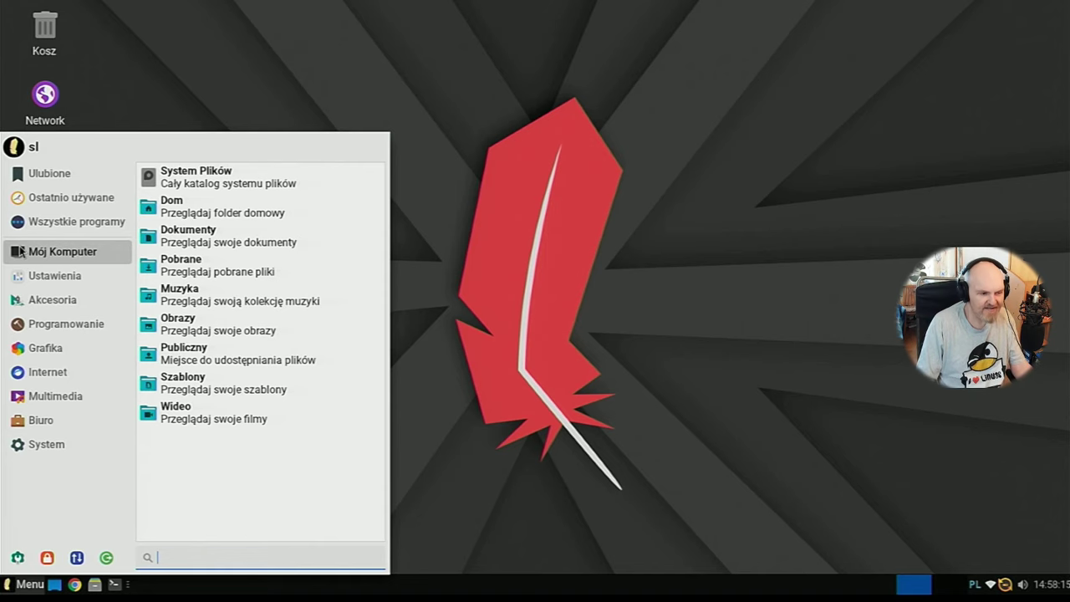
left_click(52, 276)
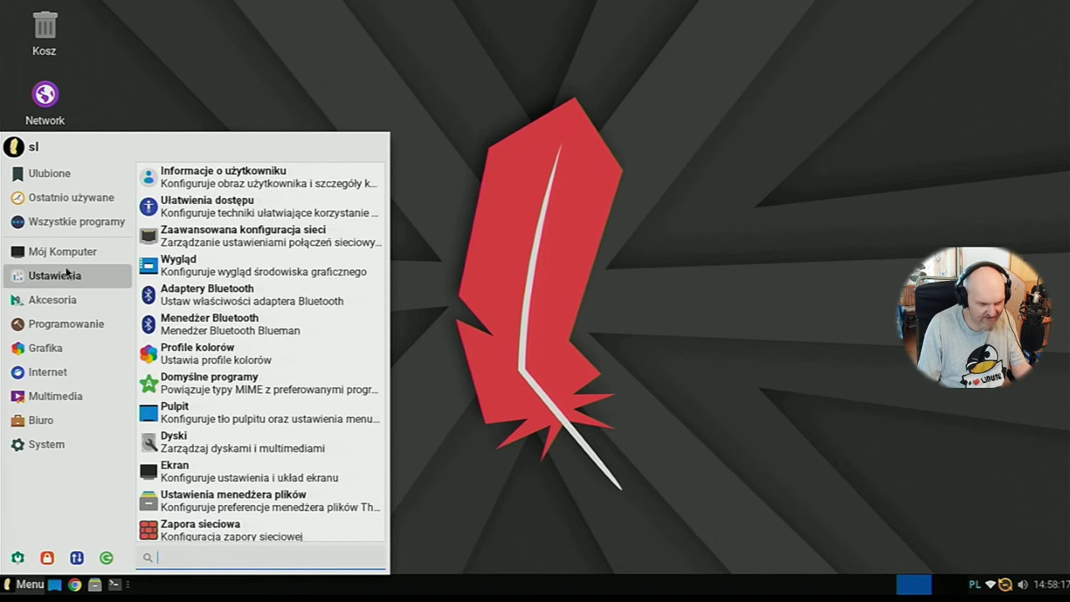
left_click(80, 374)
left_click(80, 399)
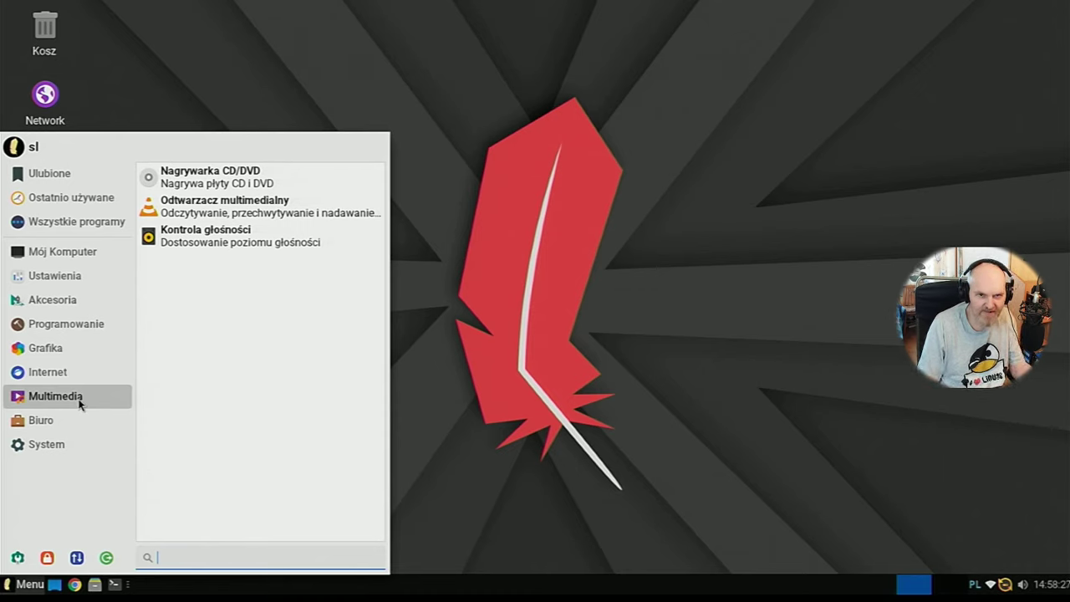
left_click(83, 427)
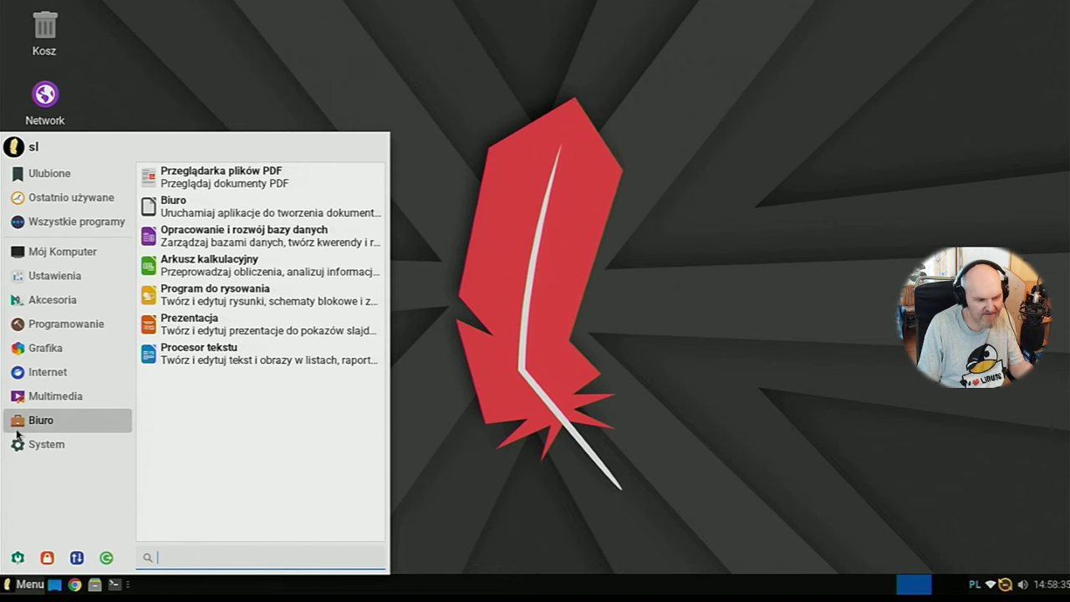
left_click(30, 445)
left_click(43, 423)
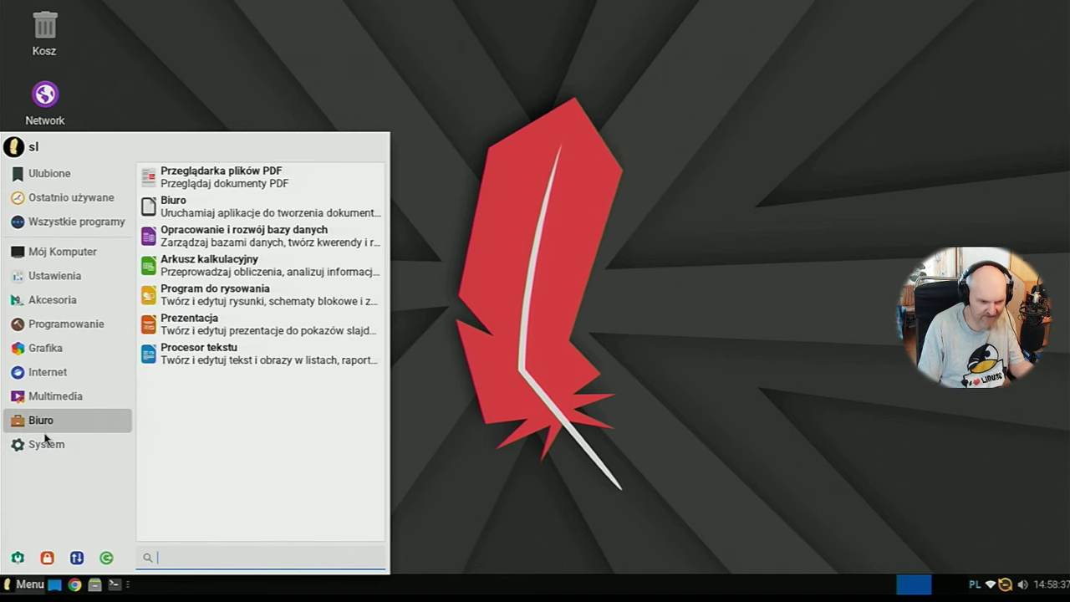
Examine the configuration tools in the Ustawienia category, from Bluetooth and drivers down to the Lite utilities
mouse_move(72, 255)
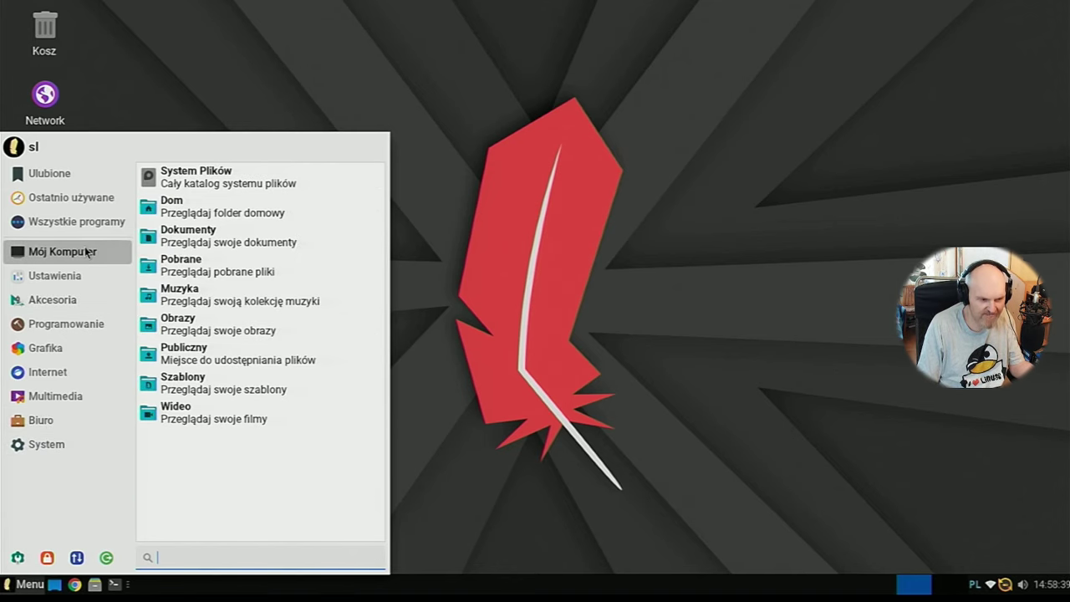
mouse_move(72, 276)
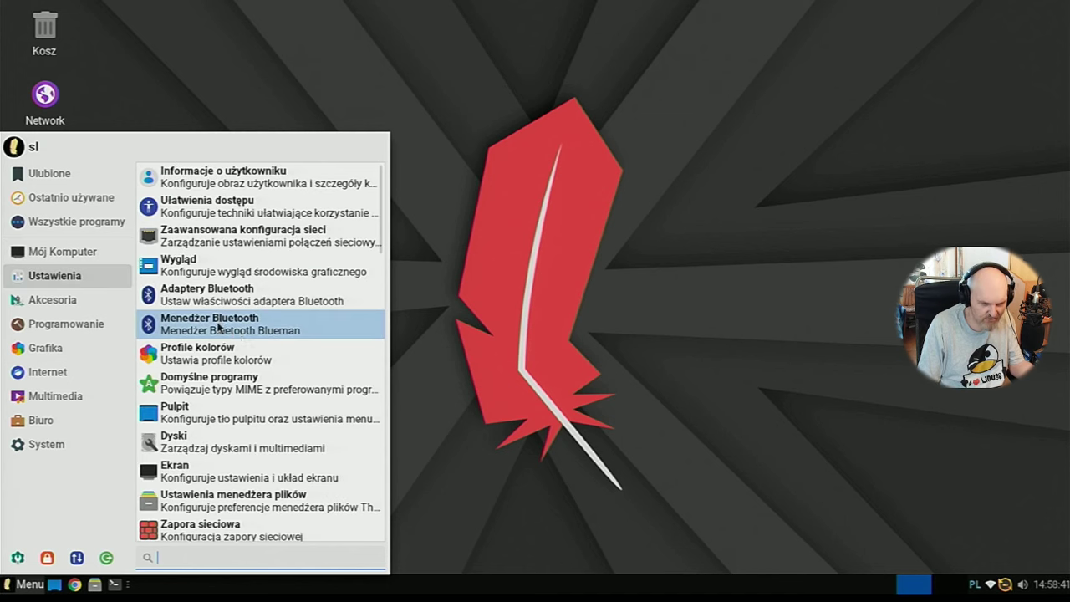
scroll(241, 338, "down", 3)
scroll(240, 338, "down", 3)
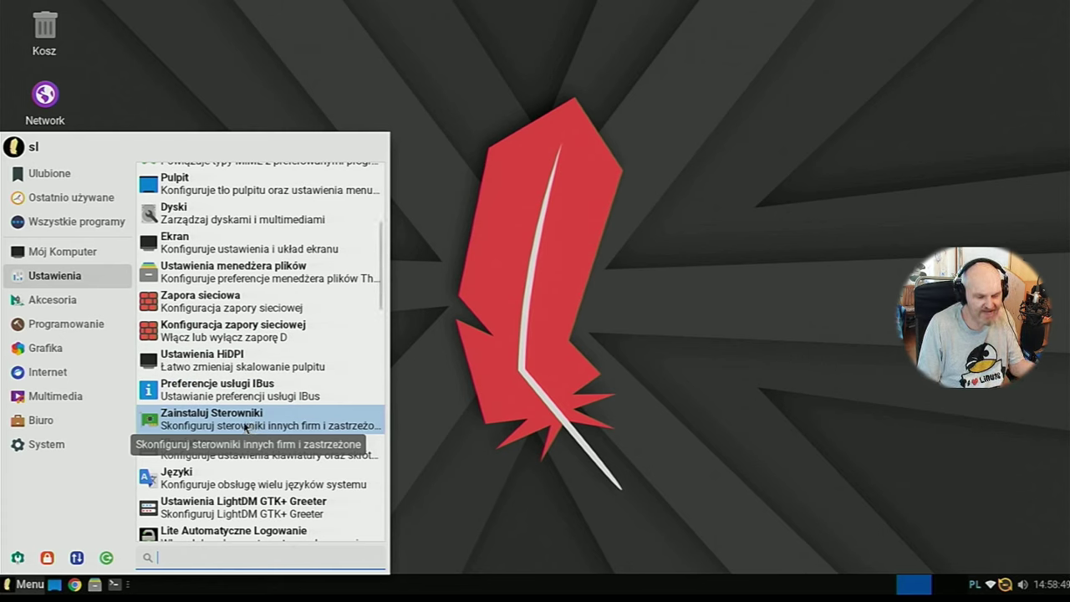
scroll(258, 397, "down", 5)
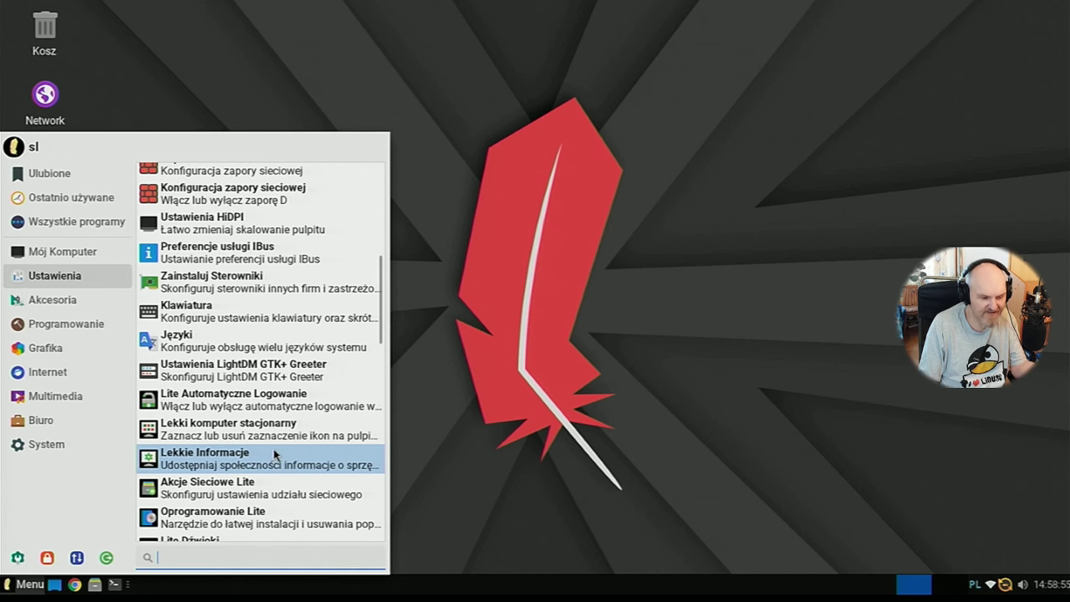
scroll(291, 452, "down", 5)
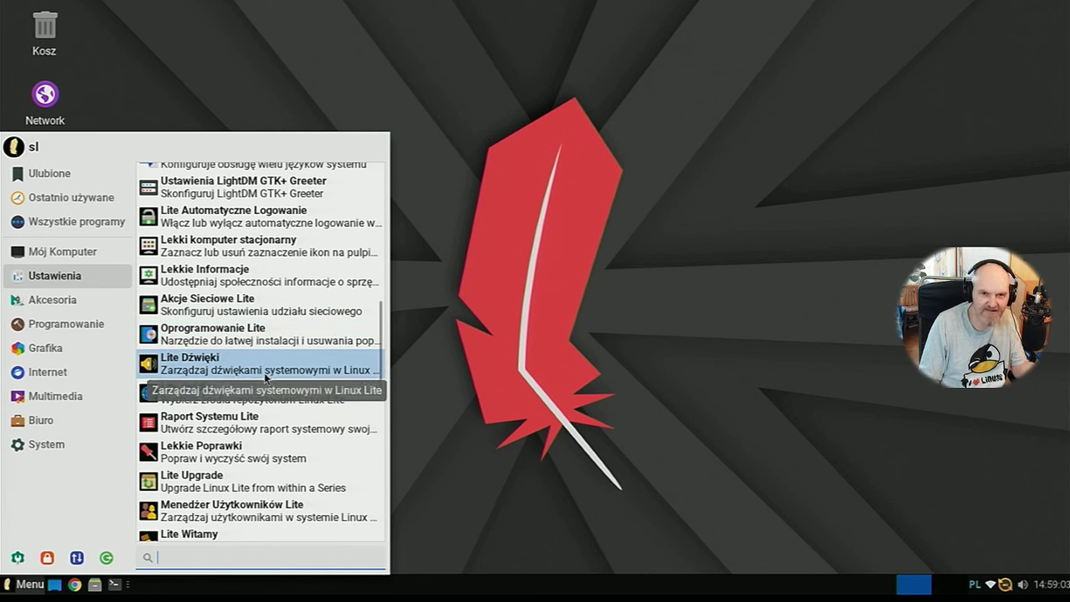
Find the Zainstaluj/Usuń Oprogramowanie program with "syn" and launch it, authenticating with the account password
type("syn")
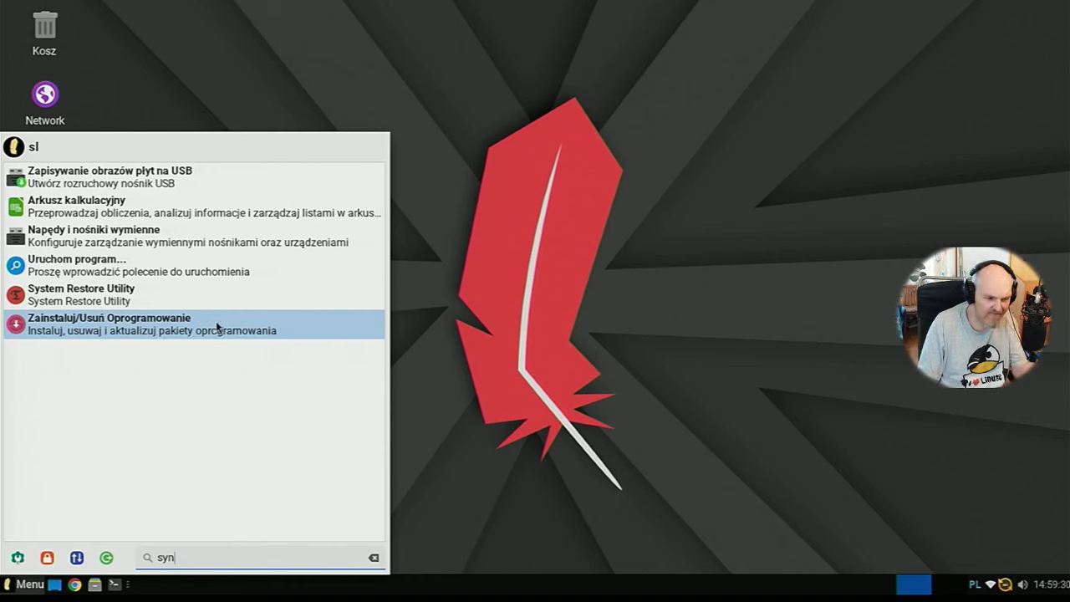
left_click(223, 326)
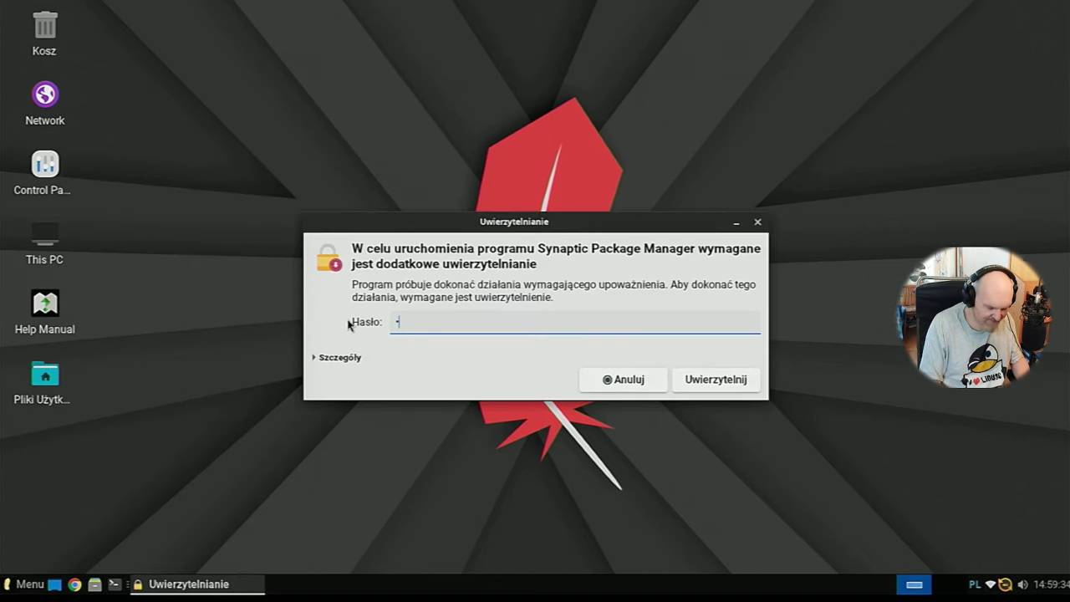
type("•••")
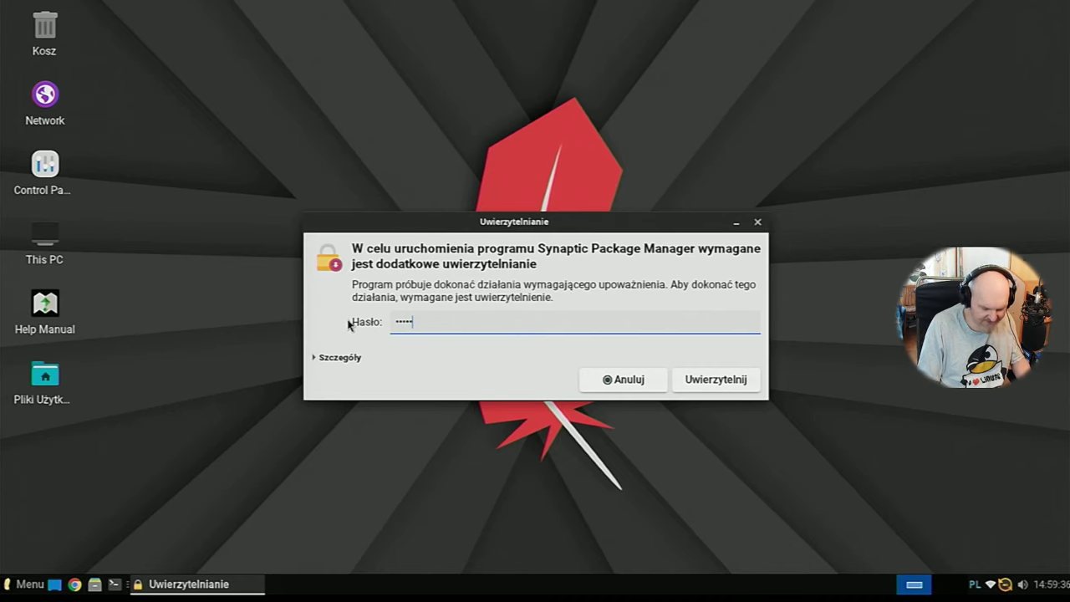
type("••")
key("Return")
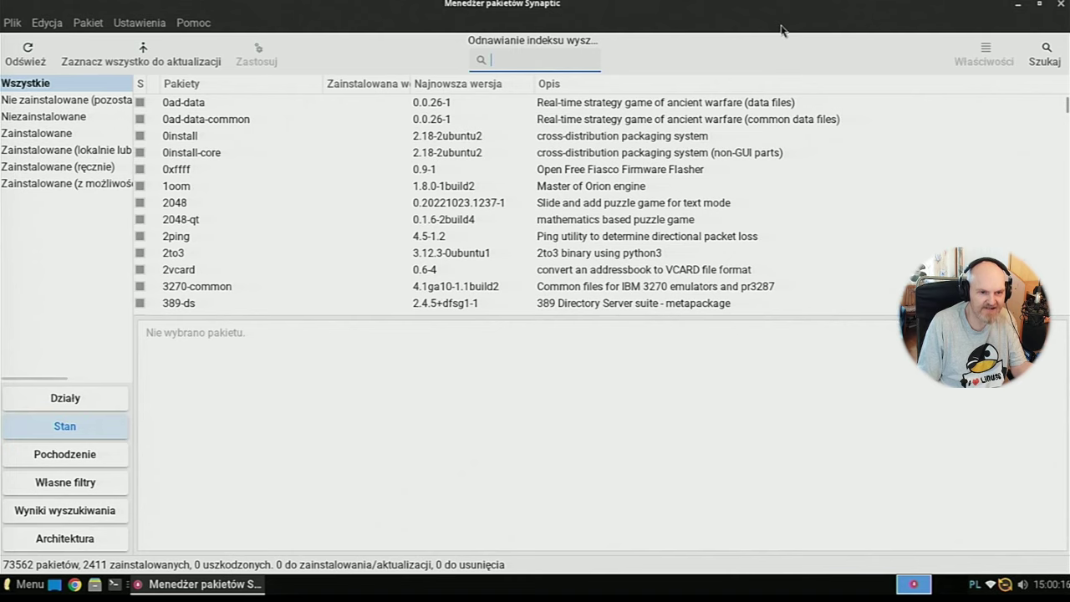
Browse the full package list in Synaptic with its window un-maximized, and close the package manager
left_click_drag(574, 3, 587, 43)
scroll(318, 292, "down", 5)
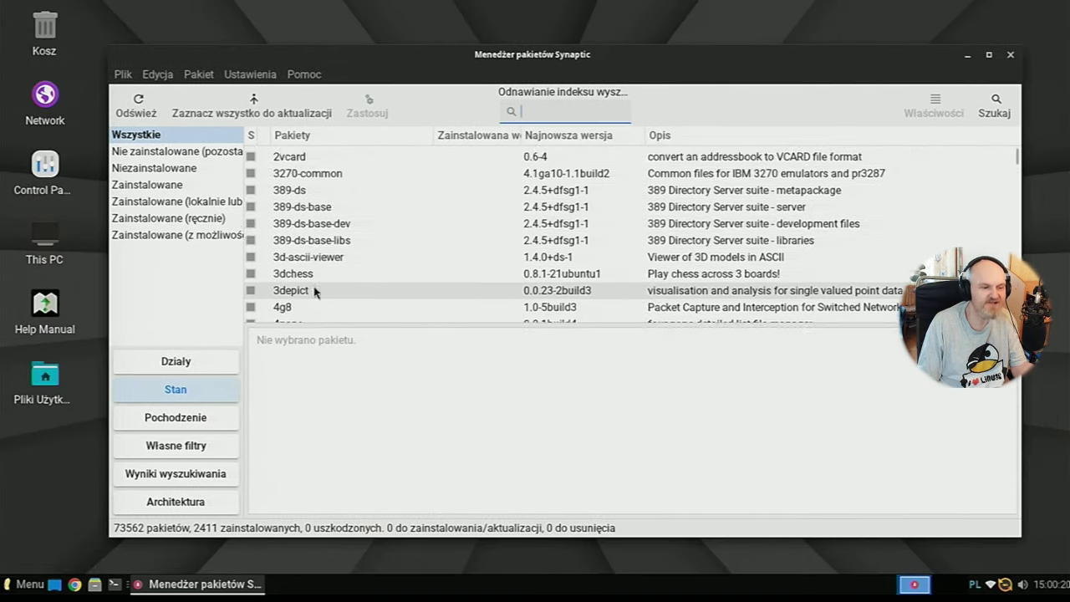
scroll(373, 216, "down", 15)
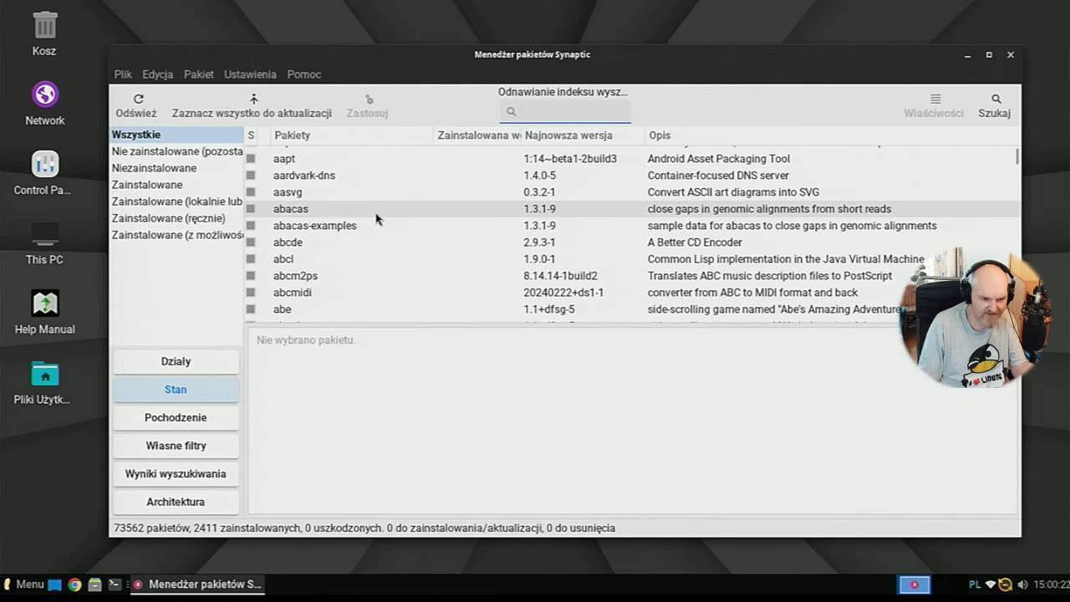
scroll(378, 228, "down", 2)
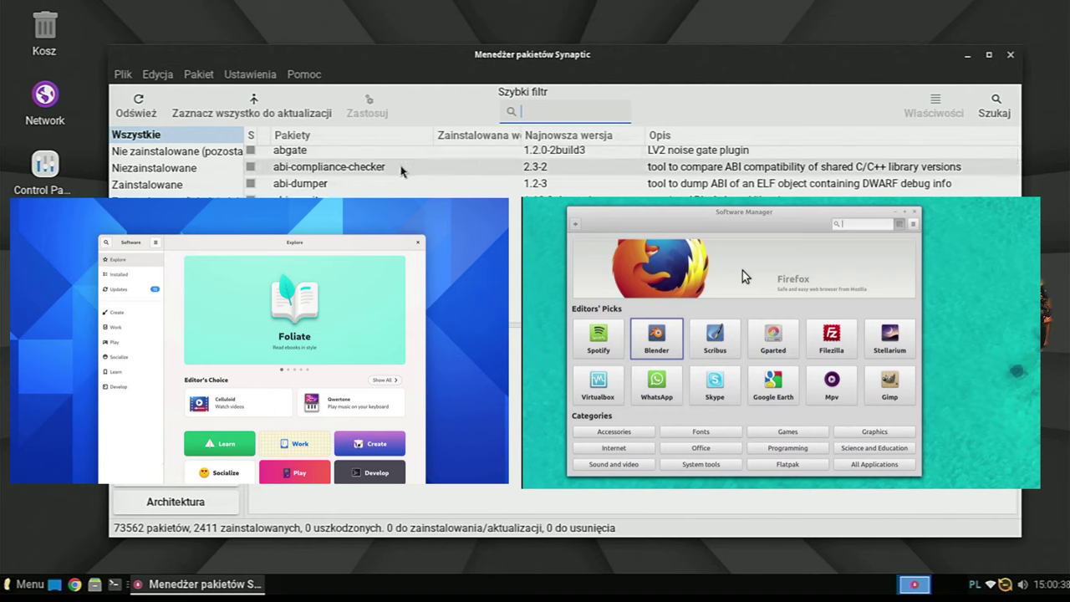
scroll(404, 174, "down", 4)
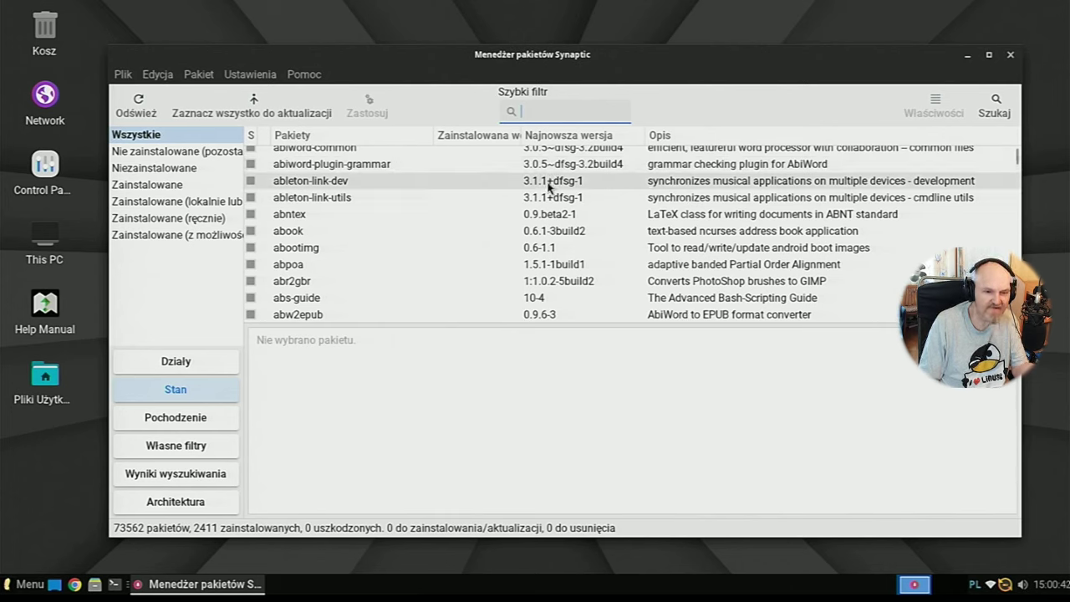
left_click(1011, 57)
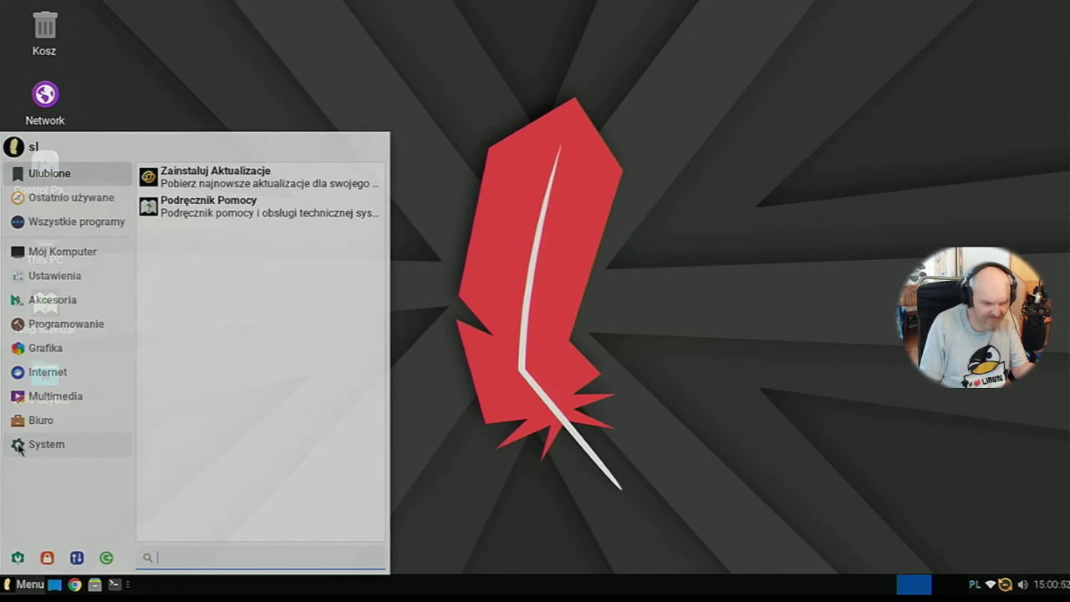
Review the programs offered in the System, Ustawienia, Akcesoria, Grafika, Internet and Multimedia categories
mouse_move(49, 445)
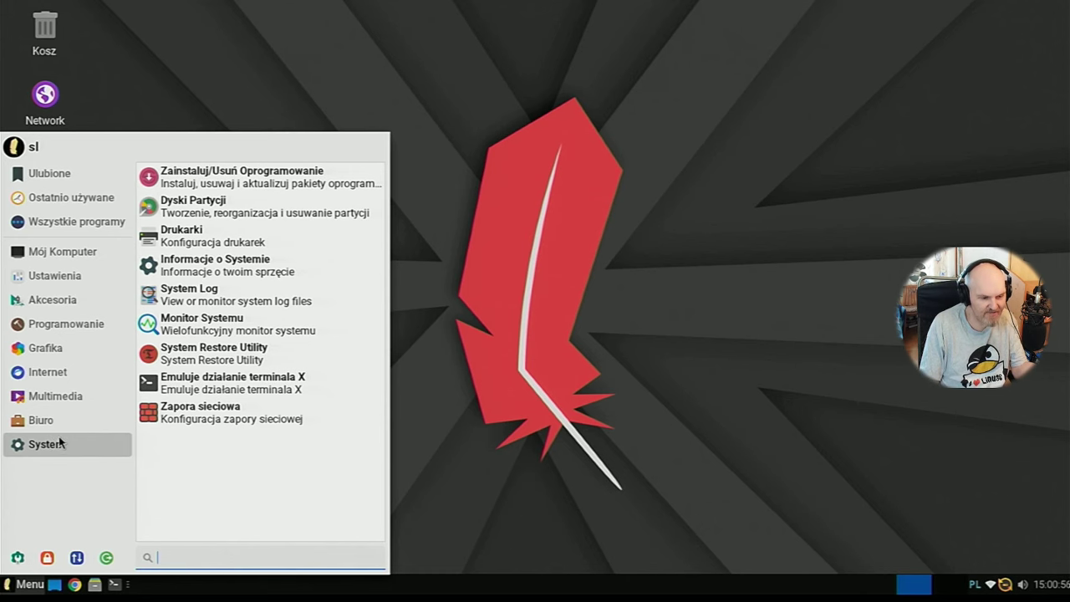
mouse_move(74, 281)
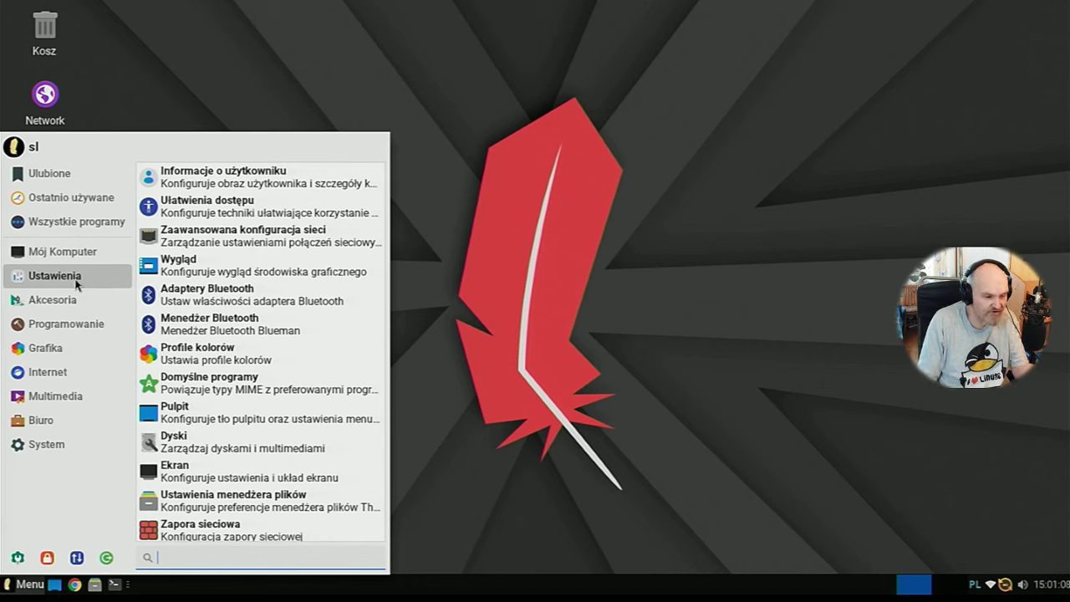
left_click(52, 300)
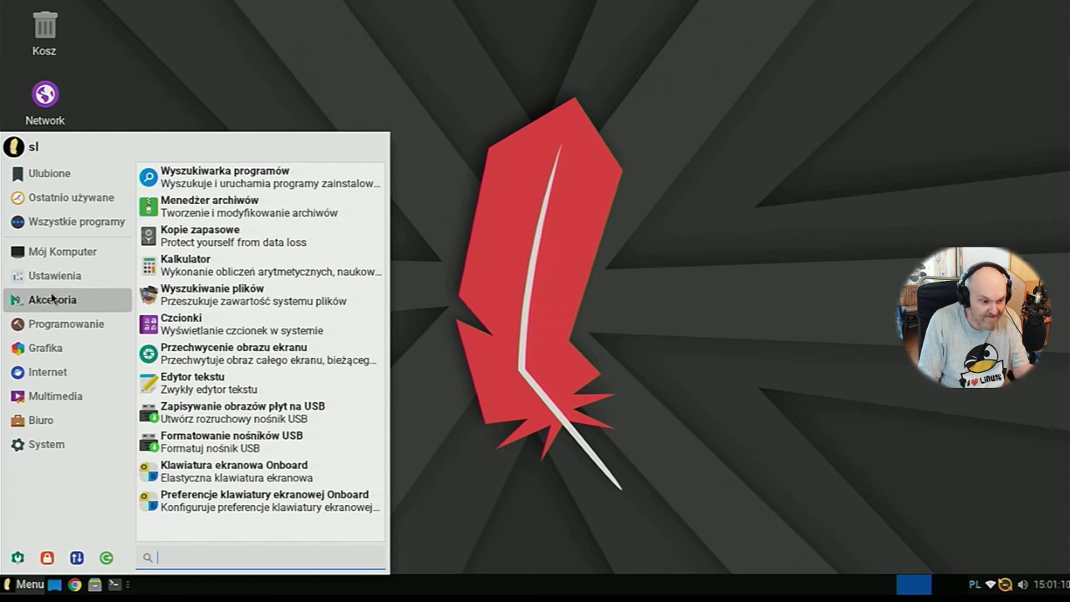
left_click(36, 354)
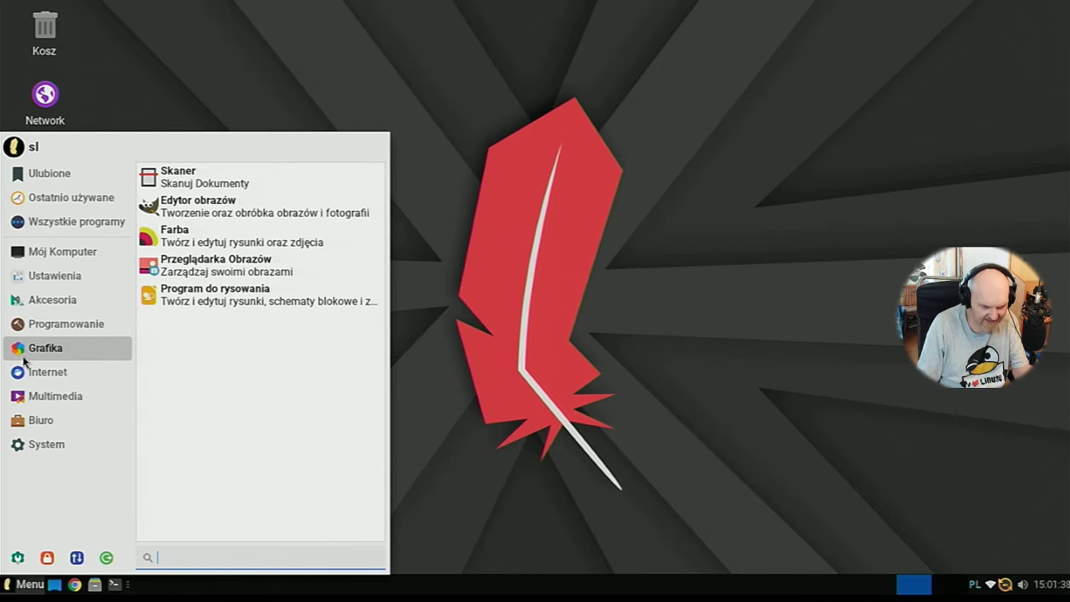
mouse_move(74, 369)
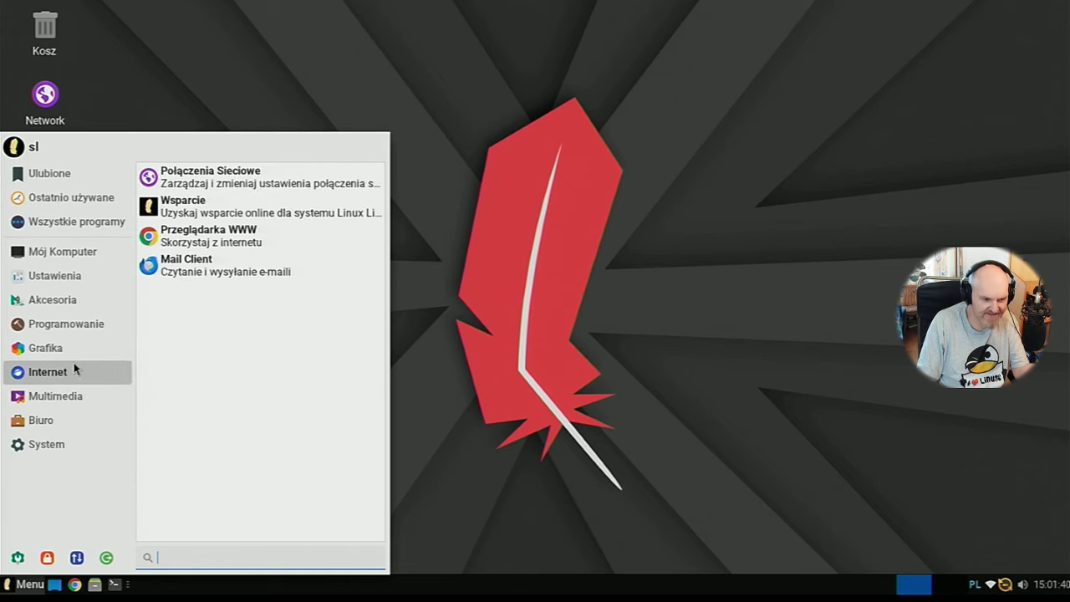
mouse_move(76, 395)
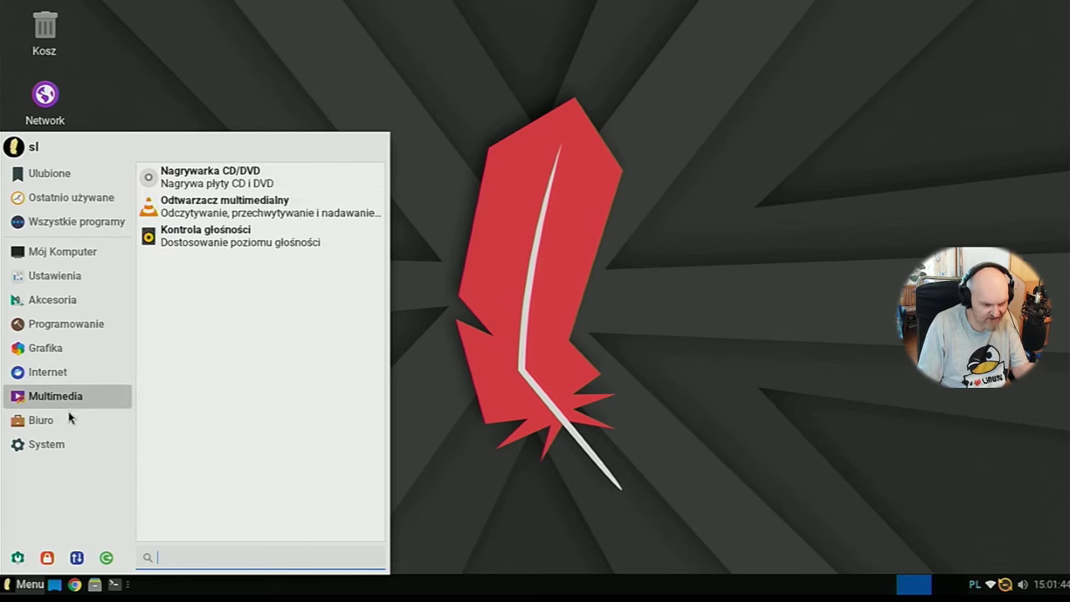
mouse_move(64, 421)
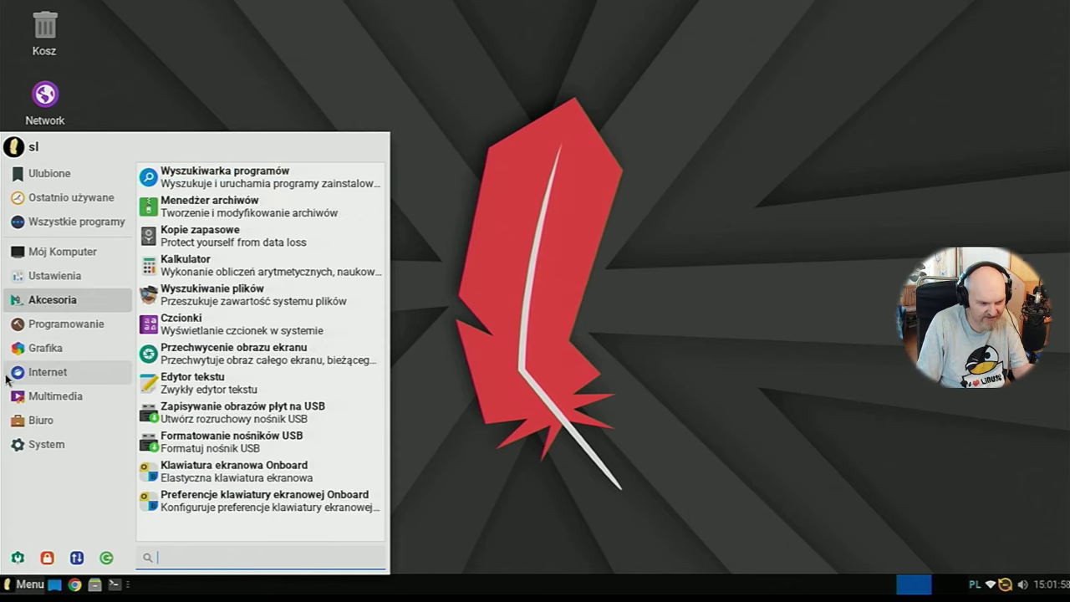
Try out the Edytor obrazów program from the Grafika category by launching it, and close its window
mouse_move(90, 351)
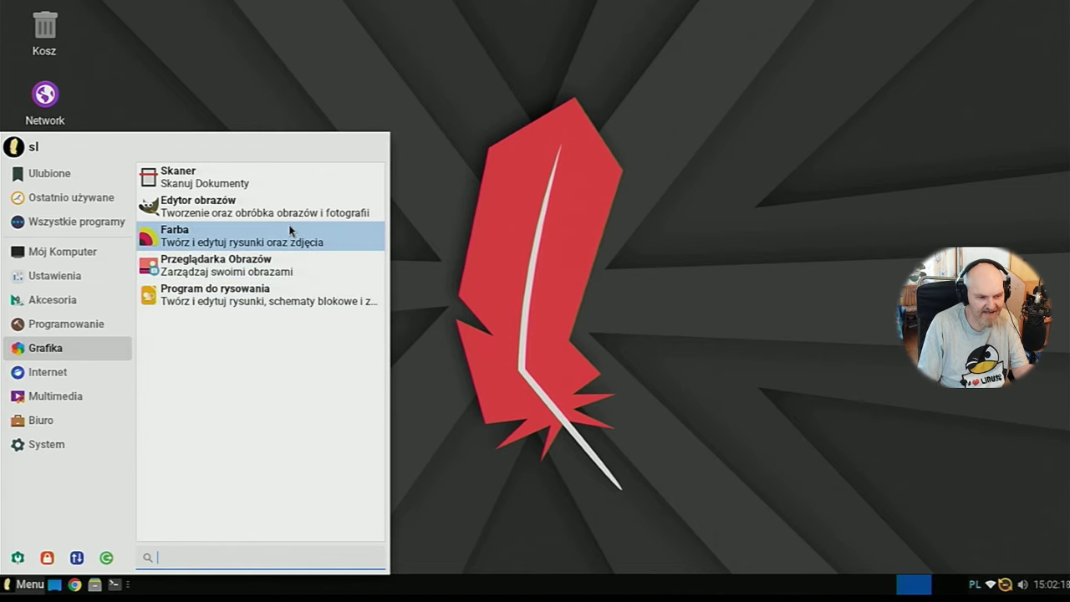
left_click(265, 210)
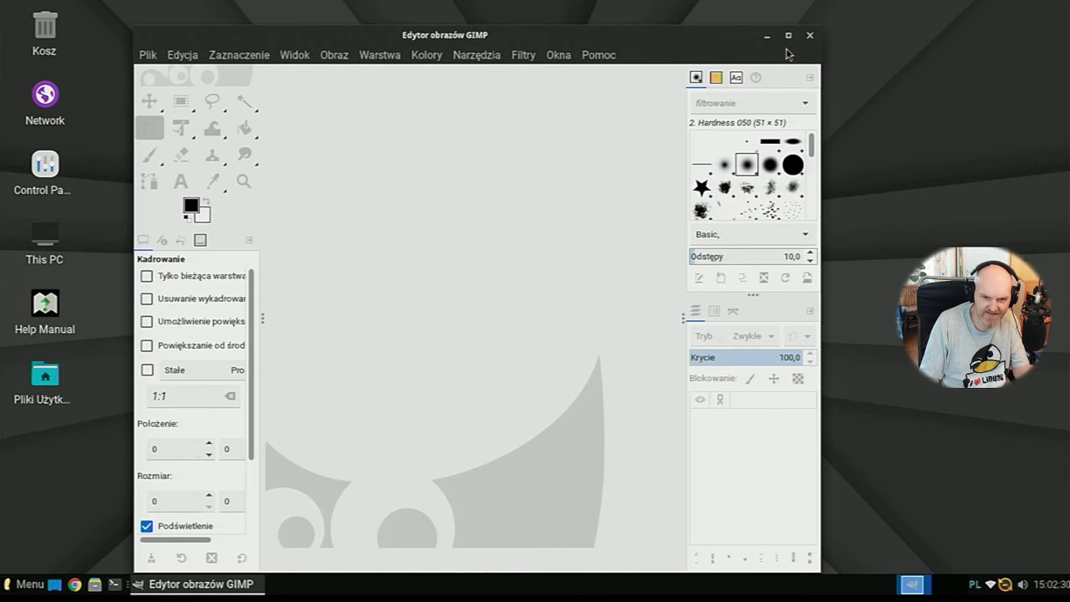
left_click(810, 35)
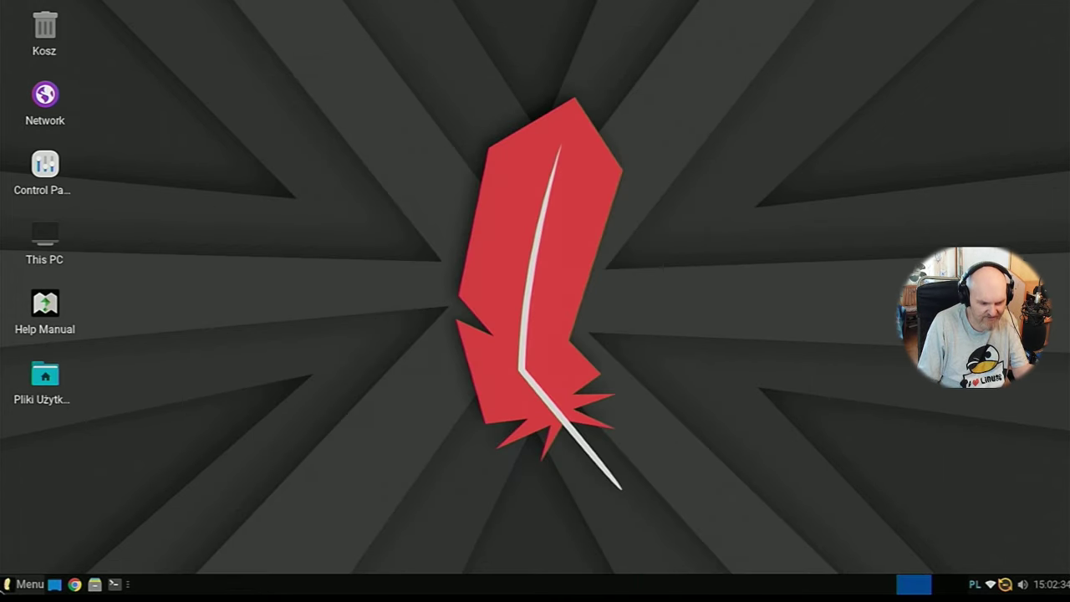
Launch the Monitor Systemu program from the System category
left_click(25, 584)
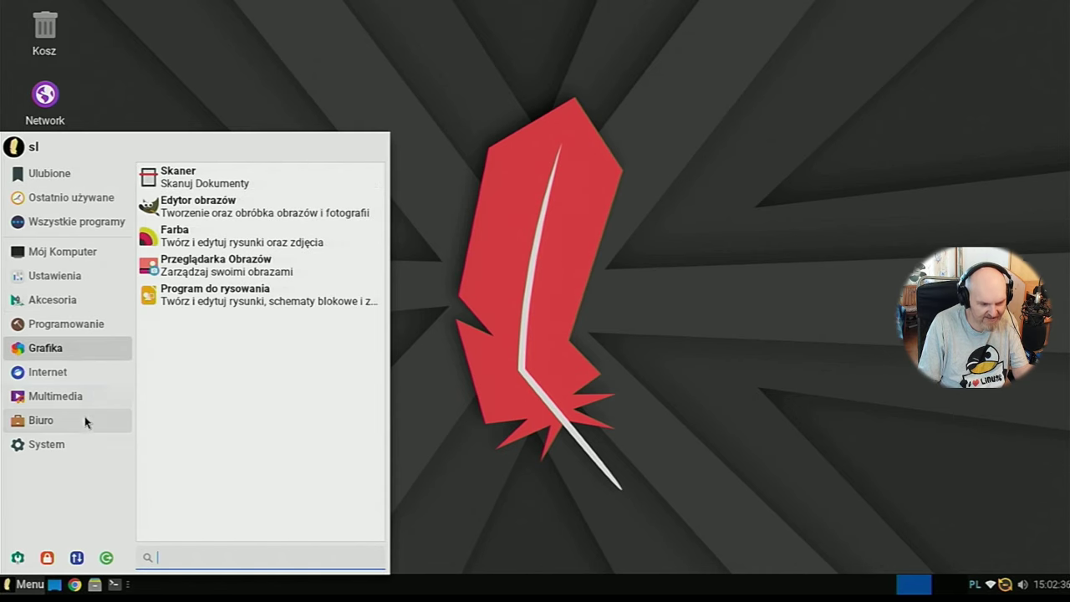
mouse_move(86, 444)
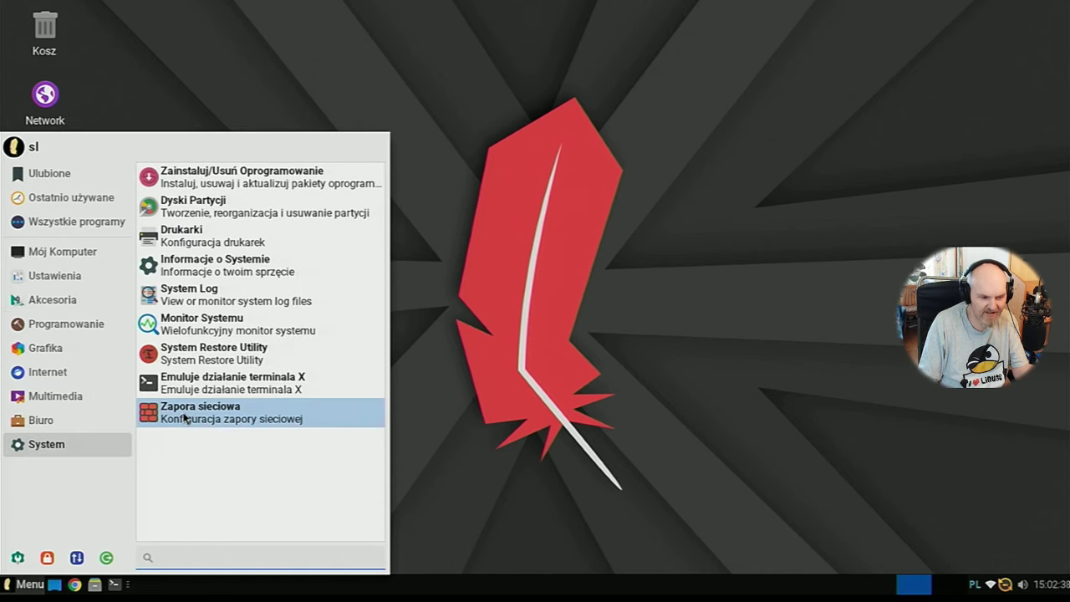
left_click(193, 333)
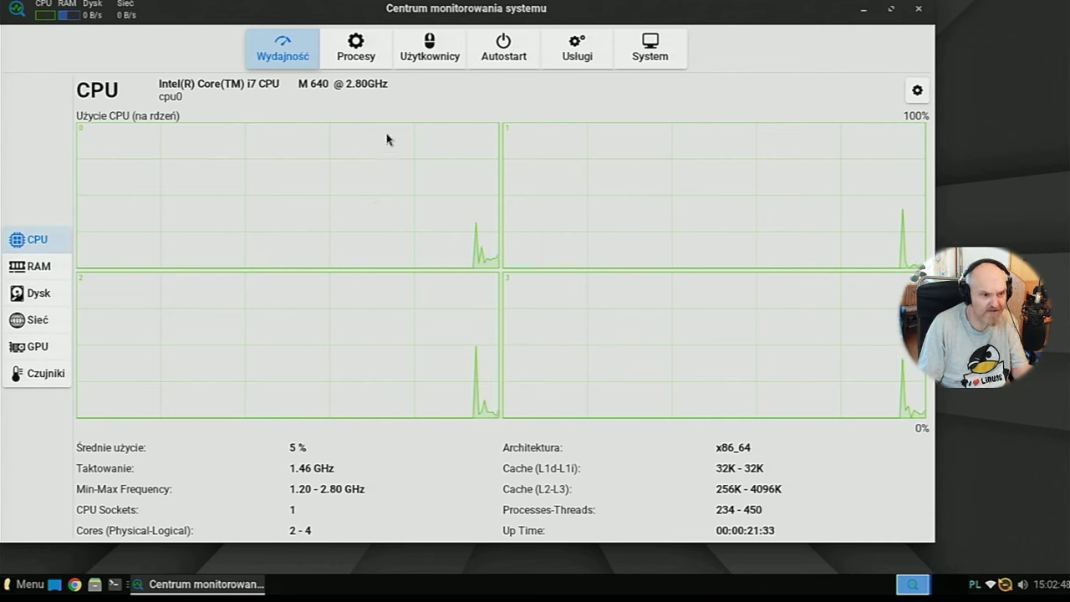
Inspect the RAM, Dysk, Sieć and GPU performance readings in the system monitor
left_click(60, 275)
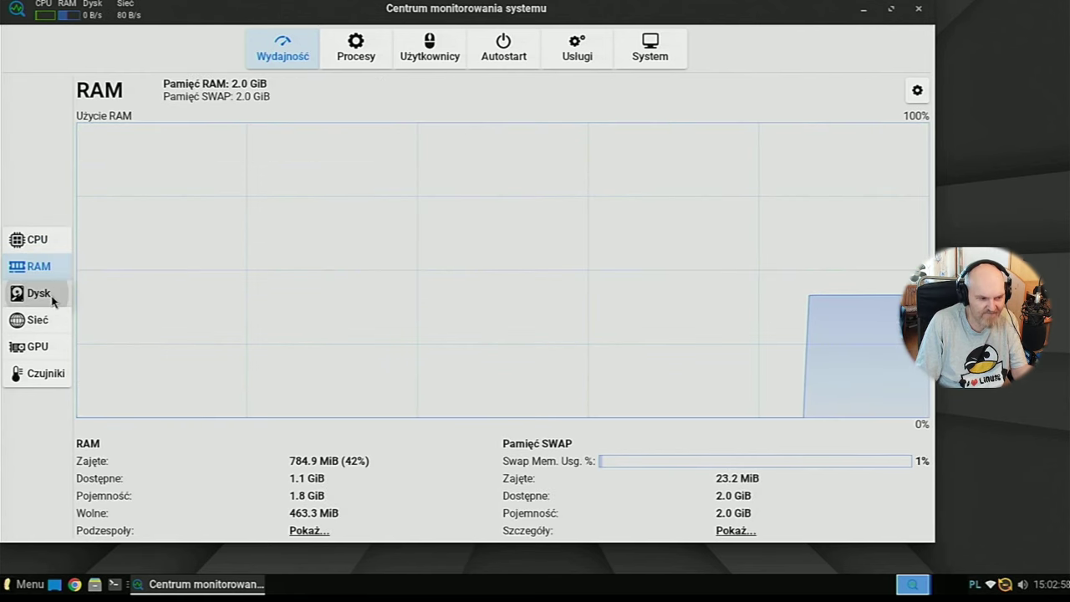
left_click(53, 301)
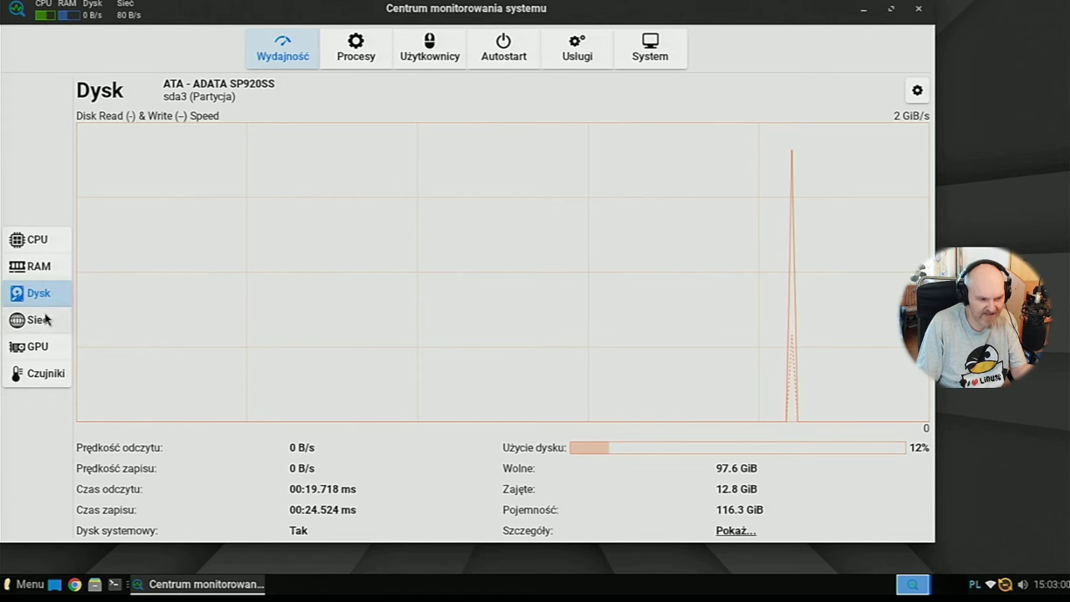
left_click(45, 320)
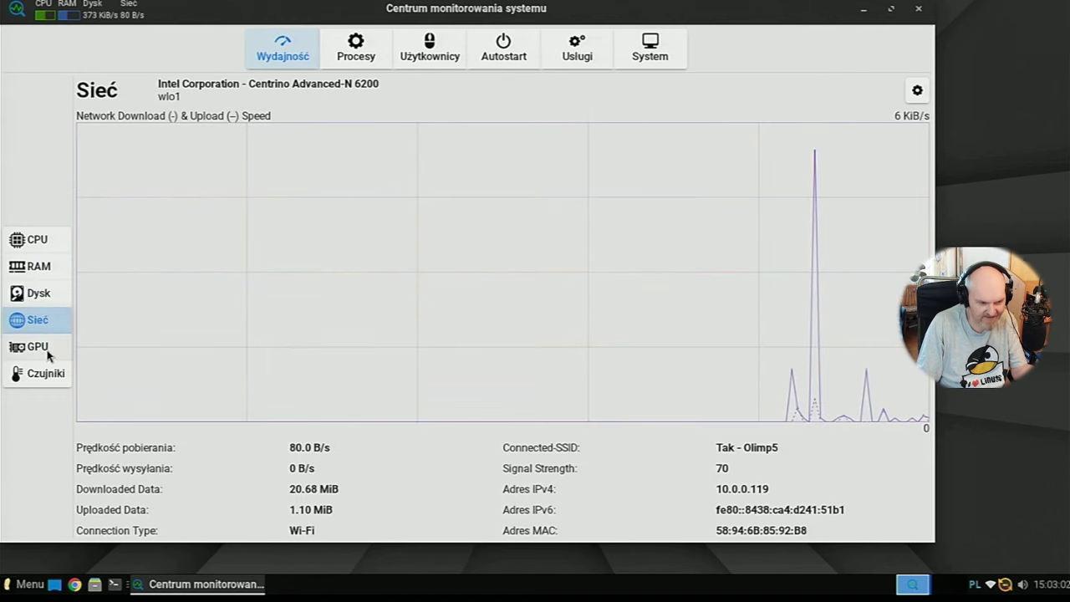
left_click(48, 353)
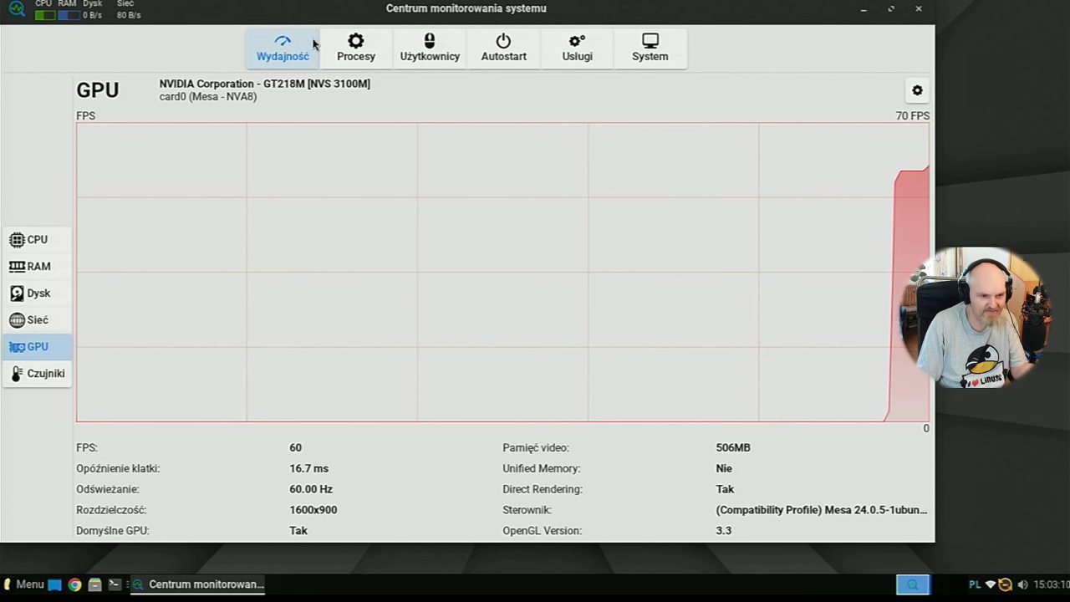
Review the Procesy, Użytkownicy, Autostart and System information in the system monitor
left_click(333, 60)
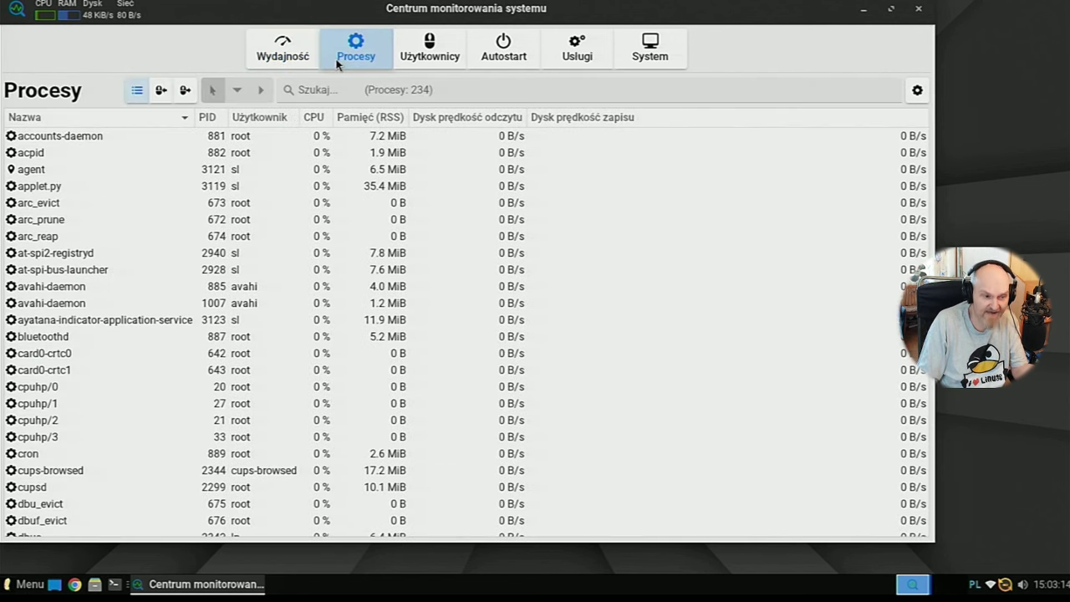
left_click(418, 56)
left_click(485, 52)
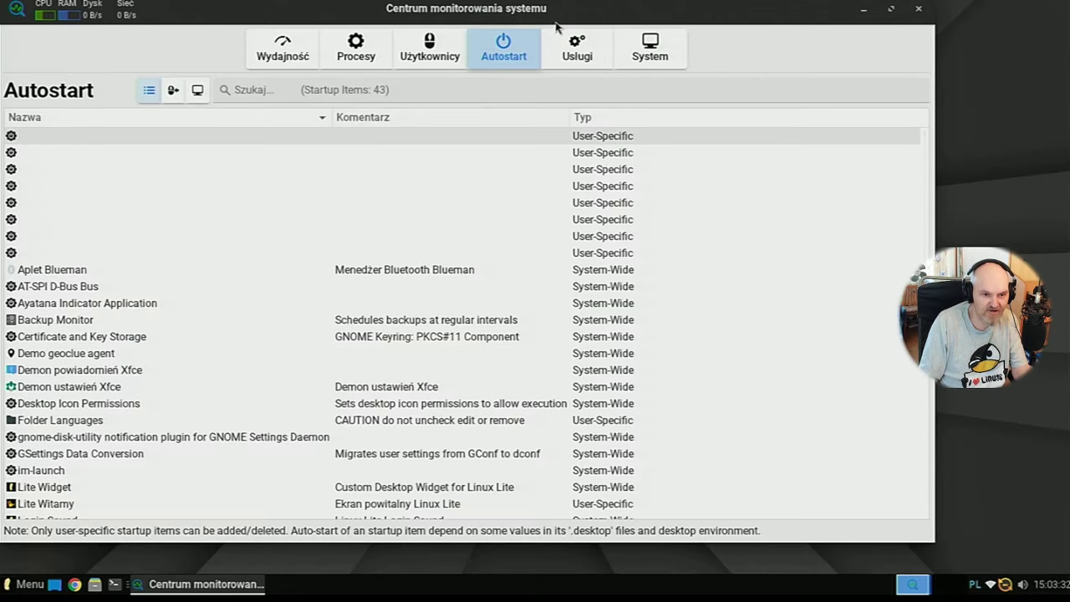
left_click(652, 50)
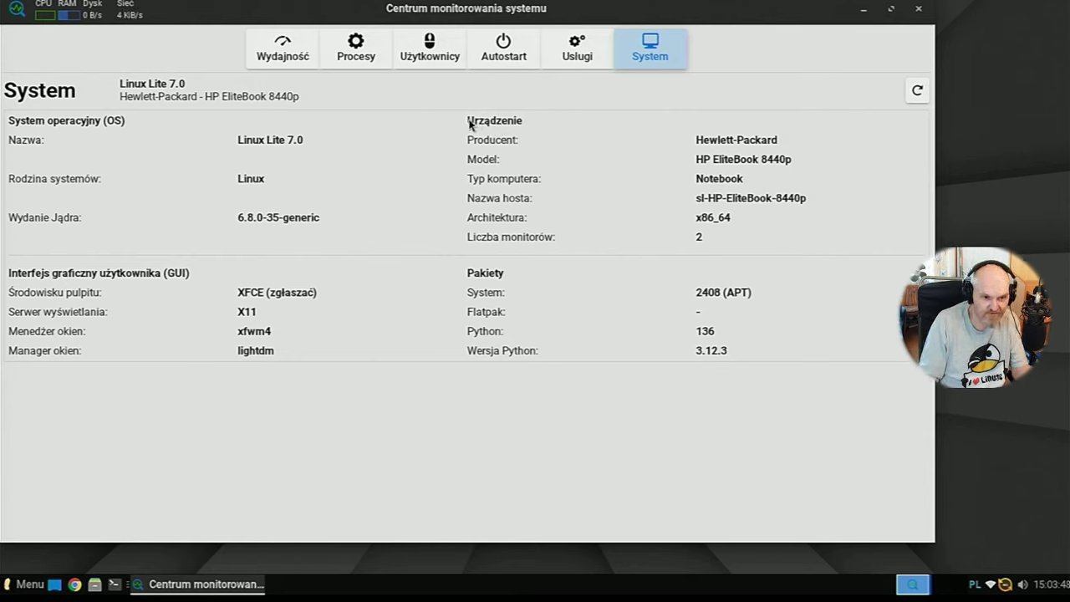
Revisit the Wydajność, Procesy and Użytkownicy views, and look through the Autostart list of startup items
left_click(287, 55)
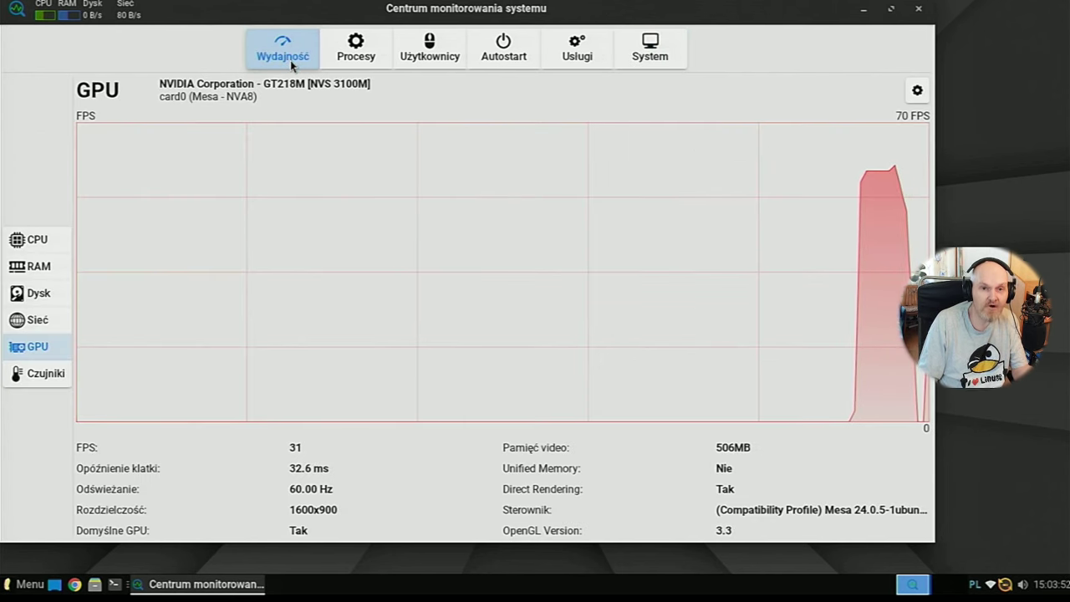
left_click(345, 60)
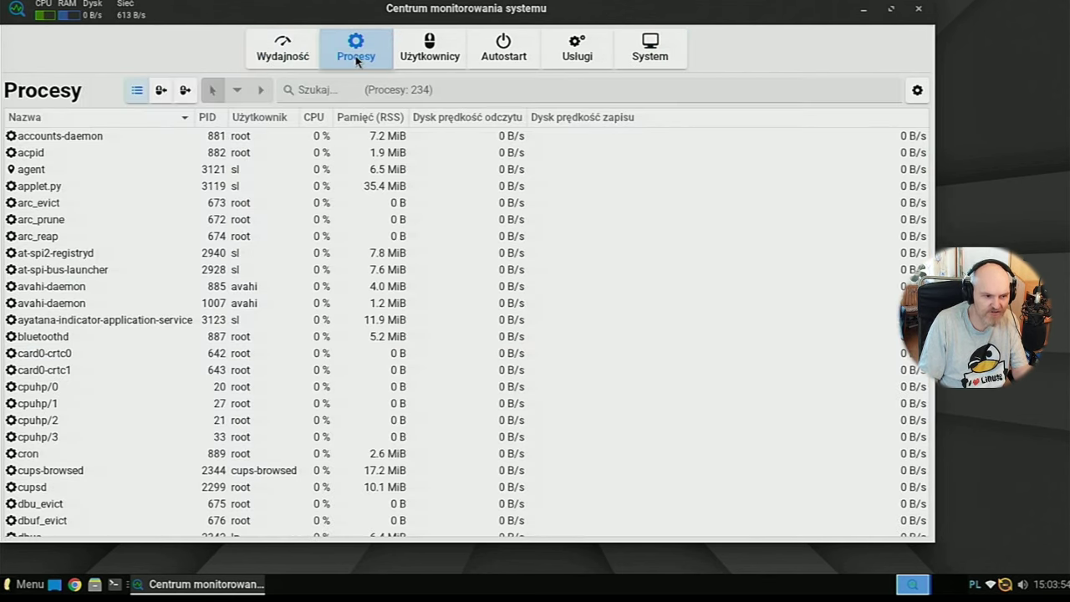
left_click(426, 65)
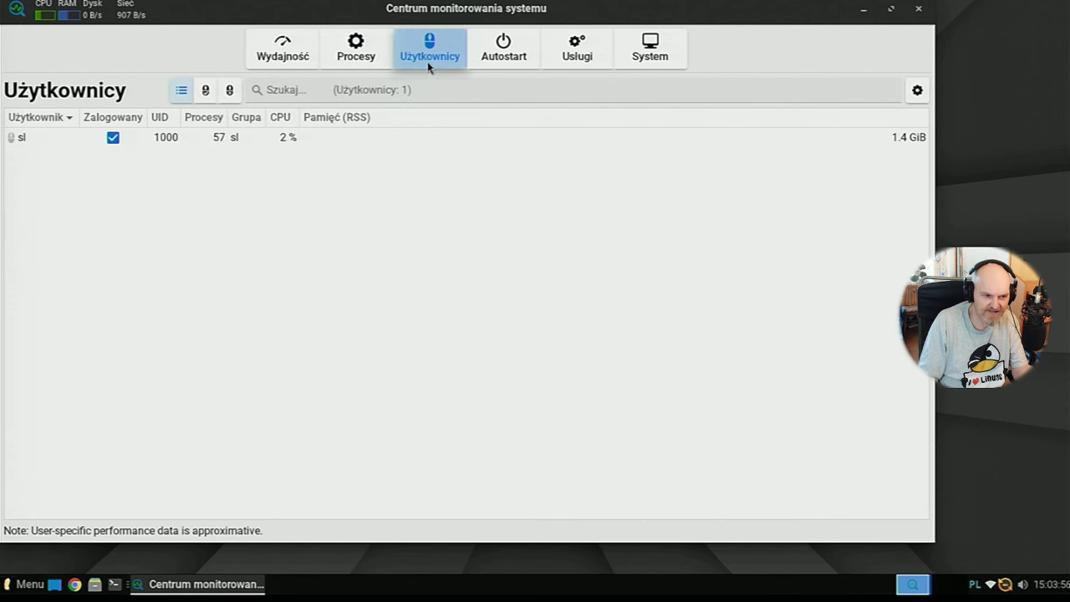
left_click(523, 55)
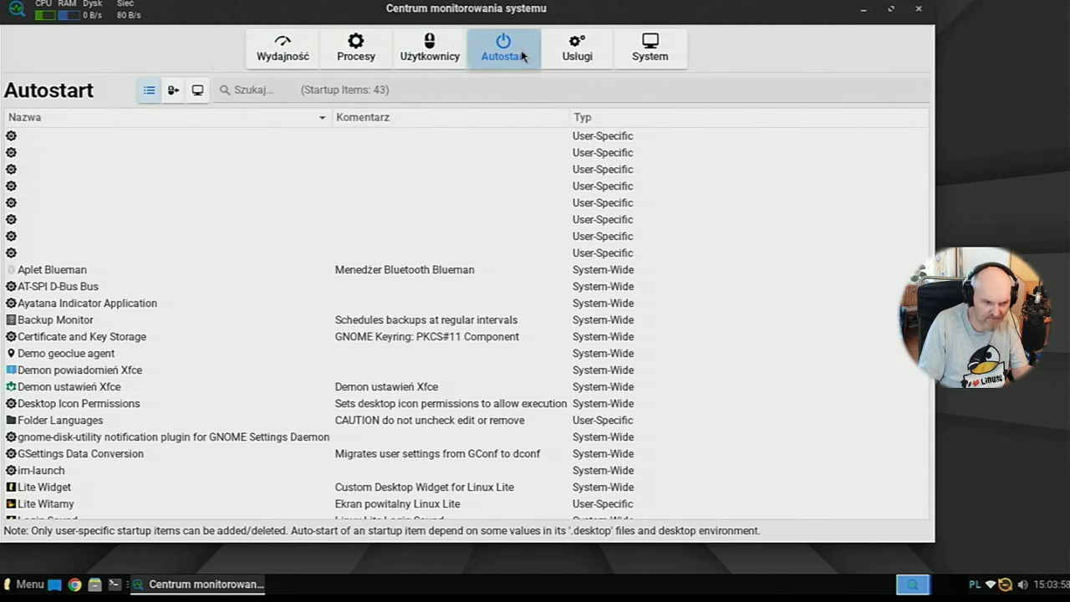
scroll(510, 233, "down", 8)
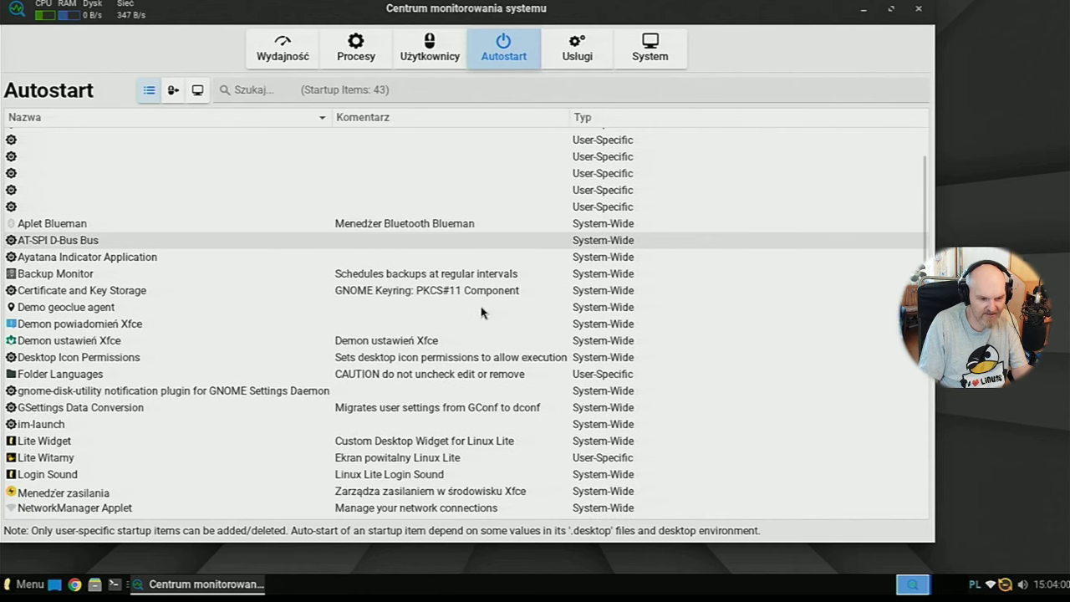
scroll(495, 301, "up", 10)
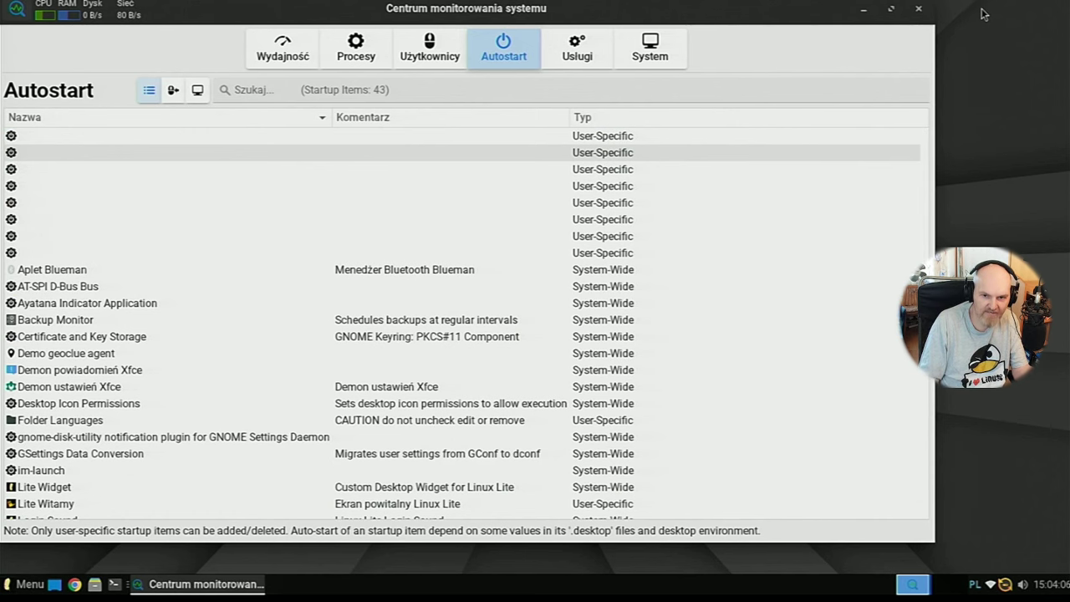
Toggle the system monitor window's size, move it around the desktop, and close it
left_click(894, 10)
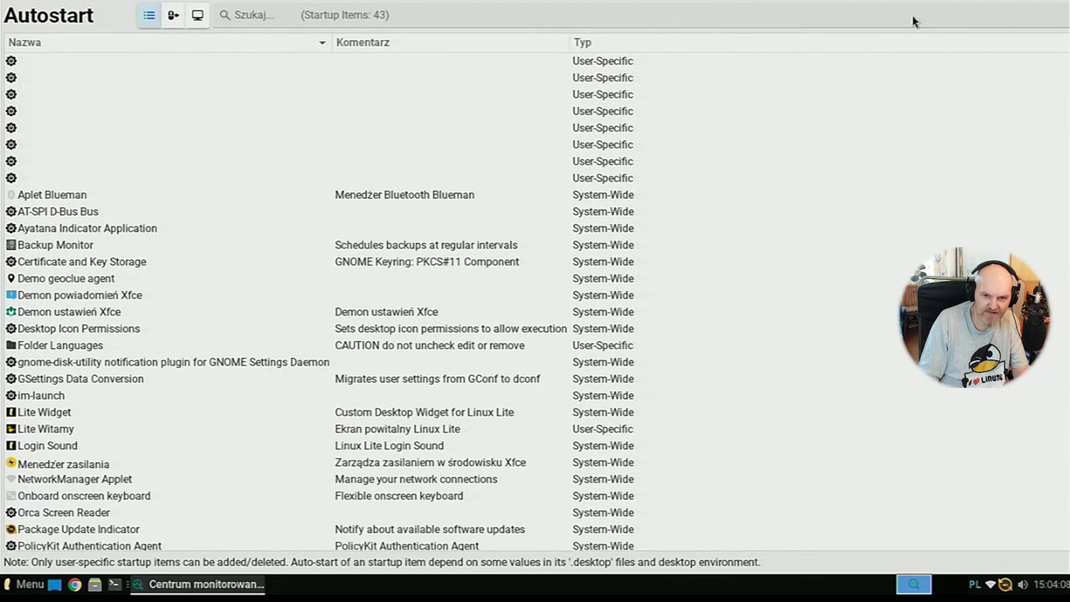
left_click_drag(912, 19, 977, 55)
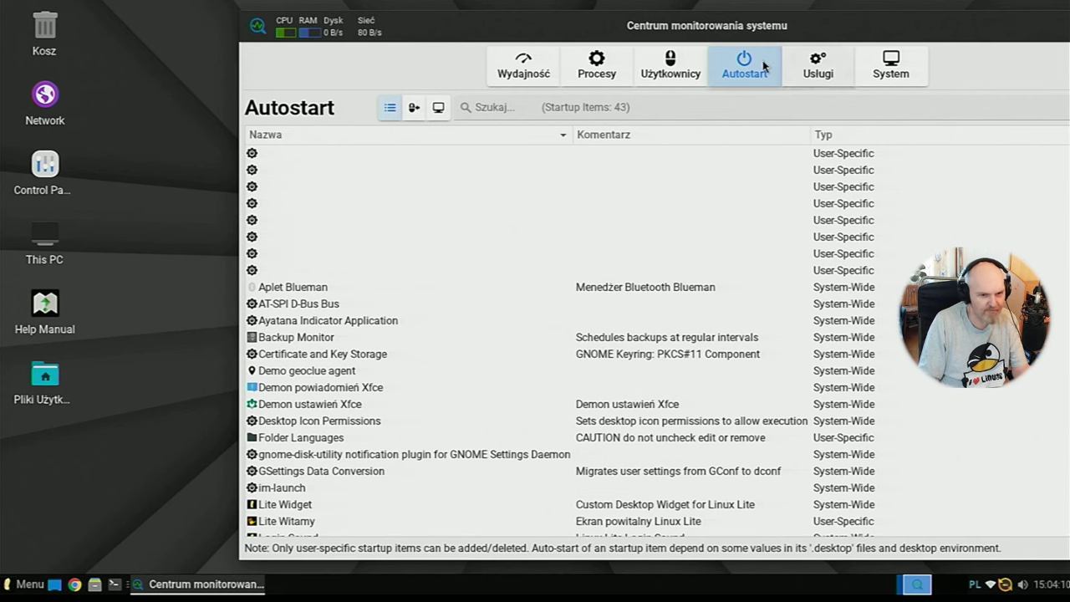
left_click_drag(706, 36, 124, 268)
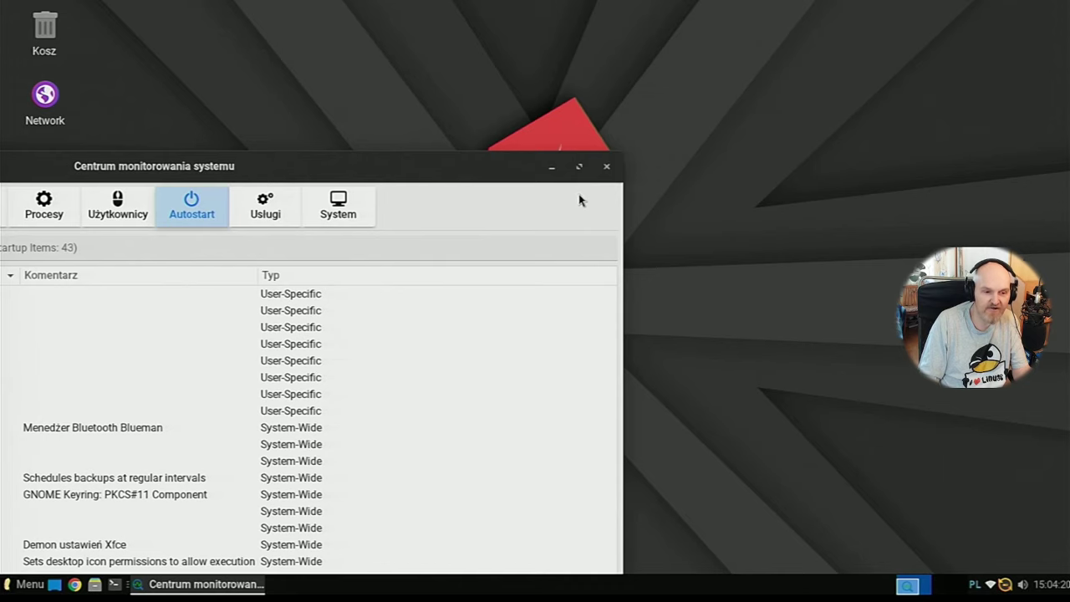
left_click(606, 167)
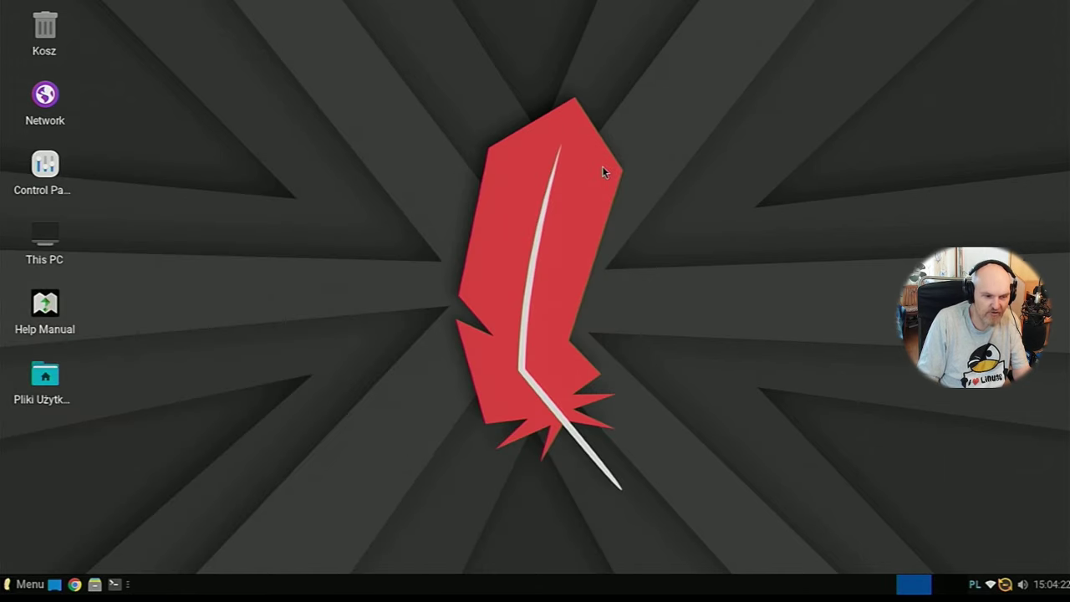
Review the application categories again, including Ustawienia, Mój Komputer, Programowanie, Internet and Multimedia
left_click(10, 585)
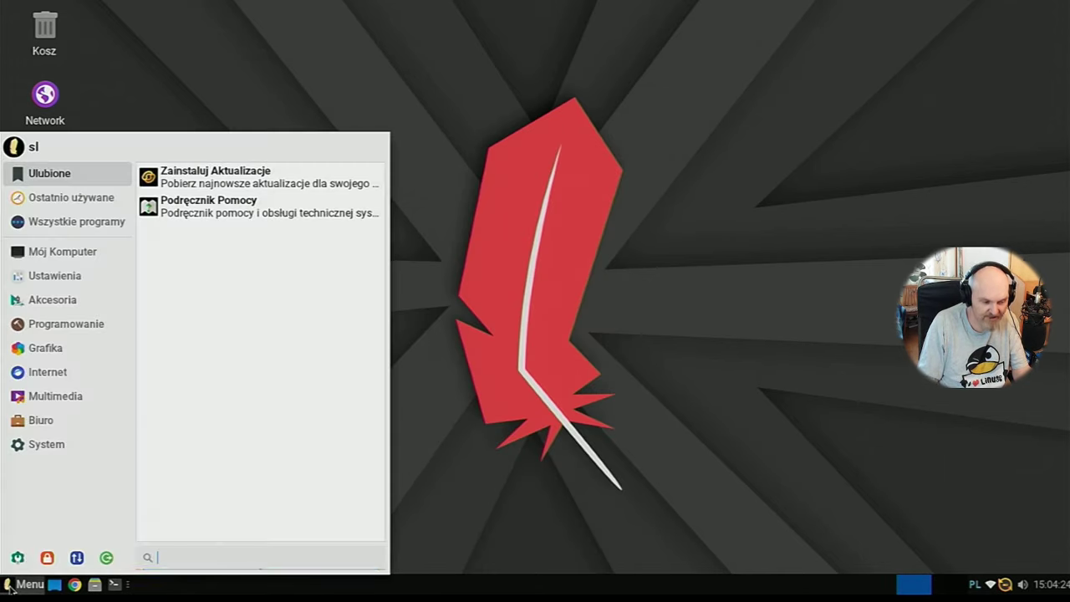
left_click(456, 338)
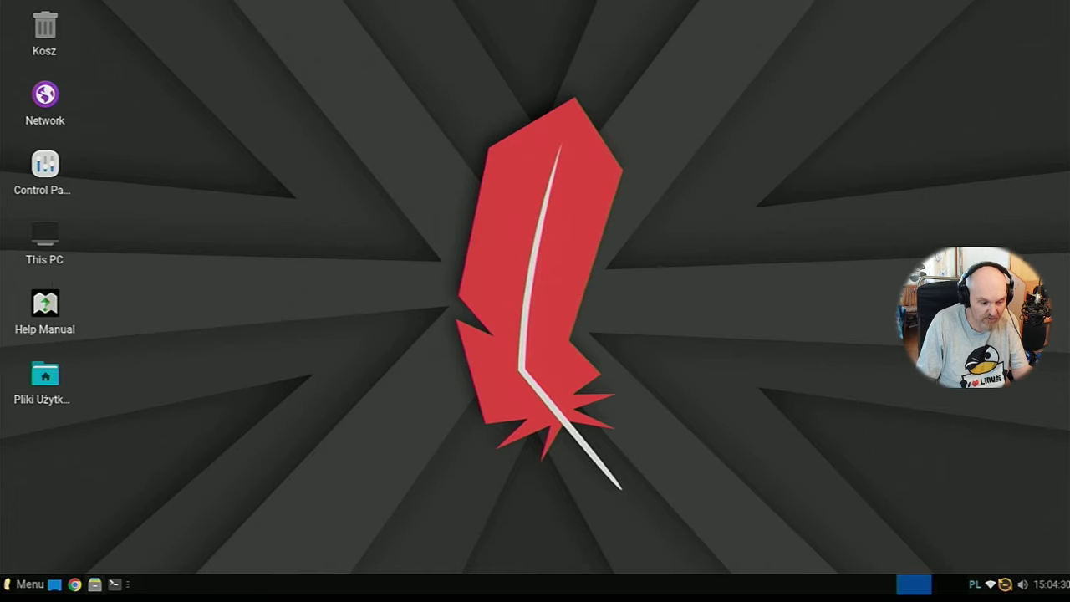
left_click(5, 586)
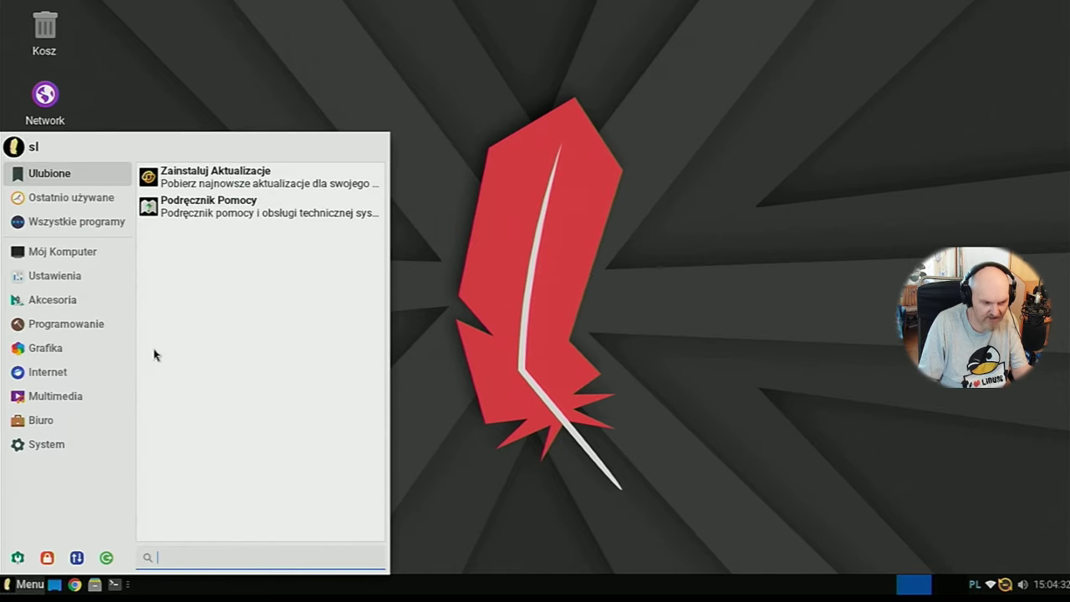
left_click(123, 300)
left_click(104, 280)
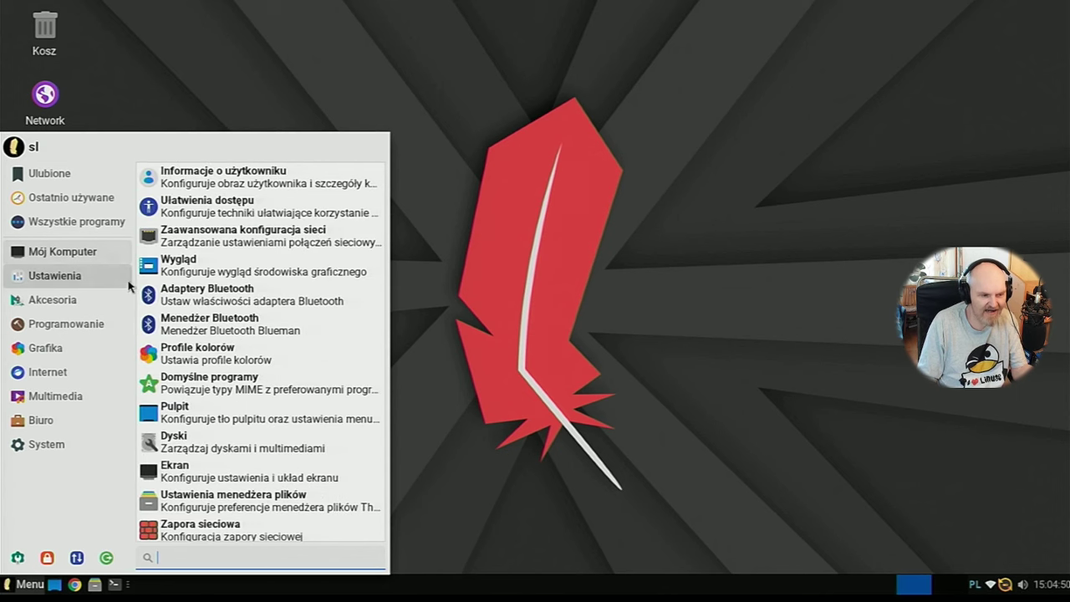
left_click(116, 262)
left_click(110, 268)
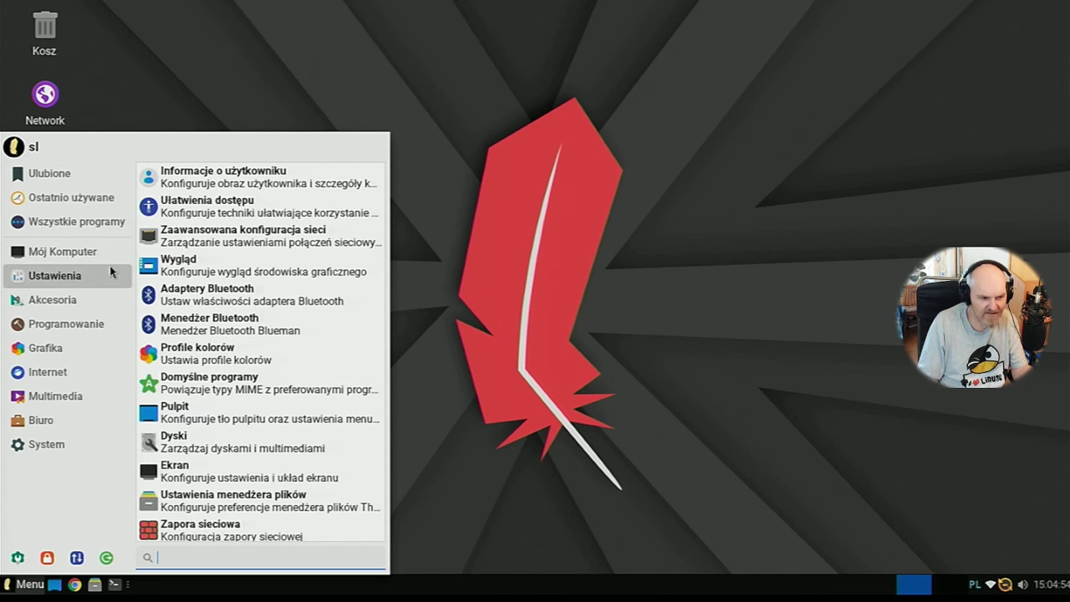
left_click(112, 261)
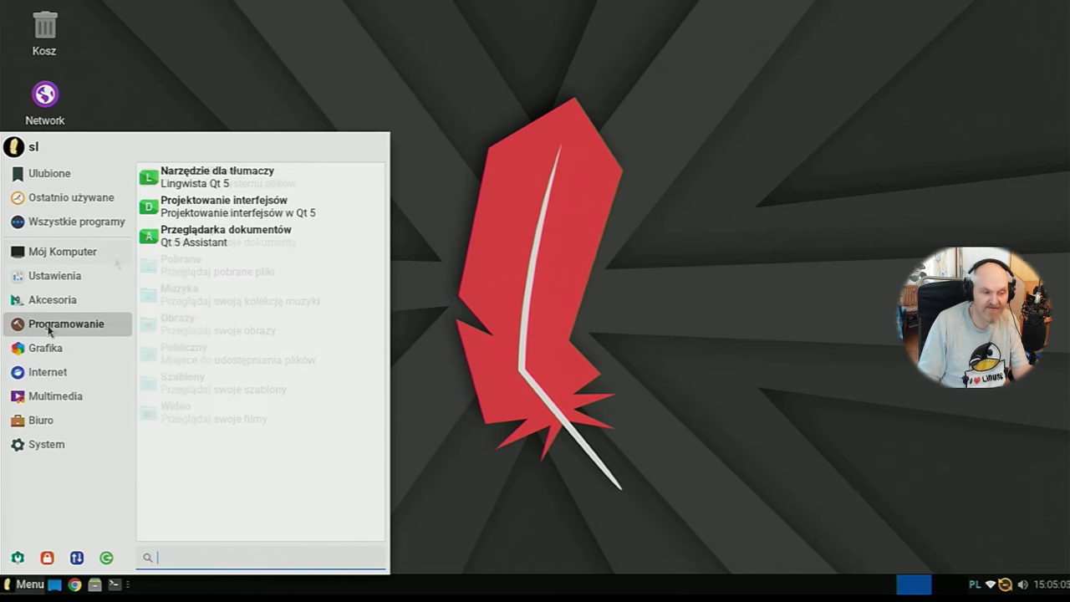
mouse_move(55, 351)
mouse_move(74, 371)
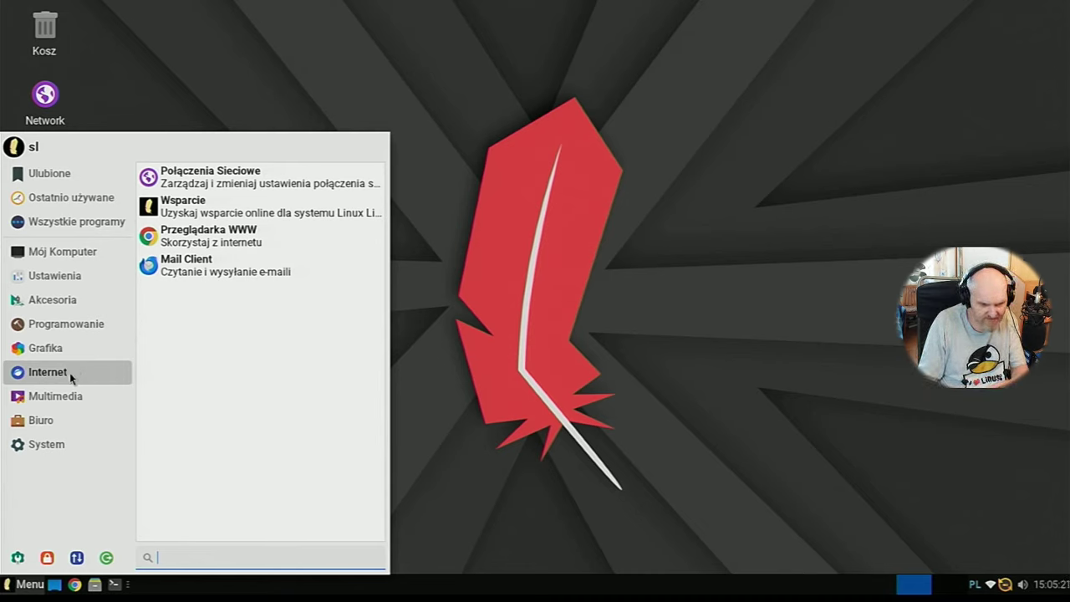
left_click(55, 399)
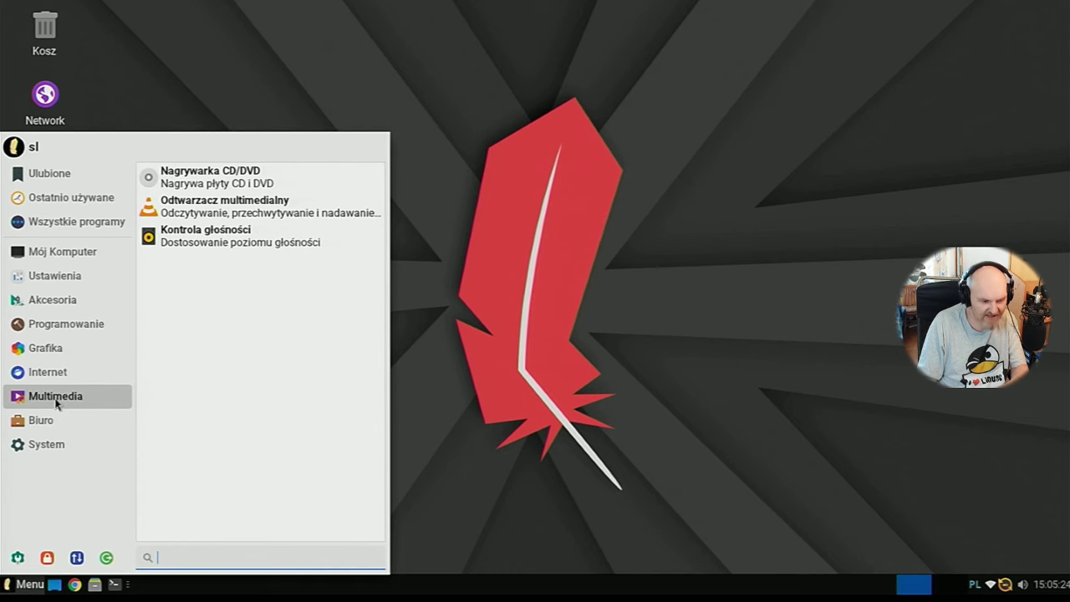
Launch the Procesor tekstu word processor from the Biuro category
left_click(40, 420)
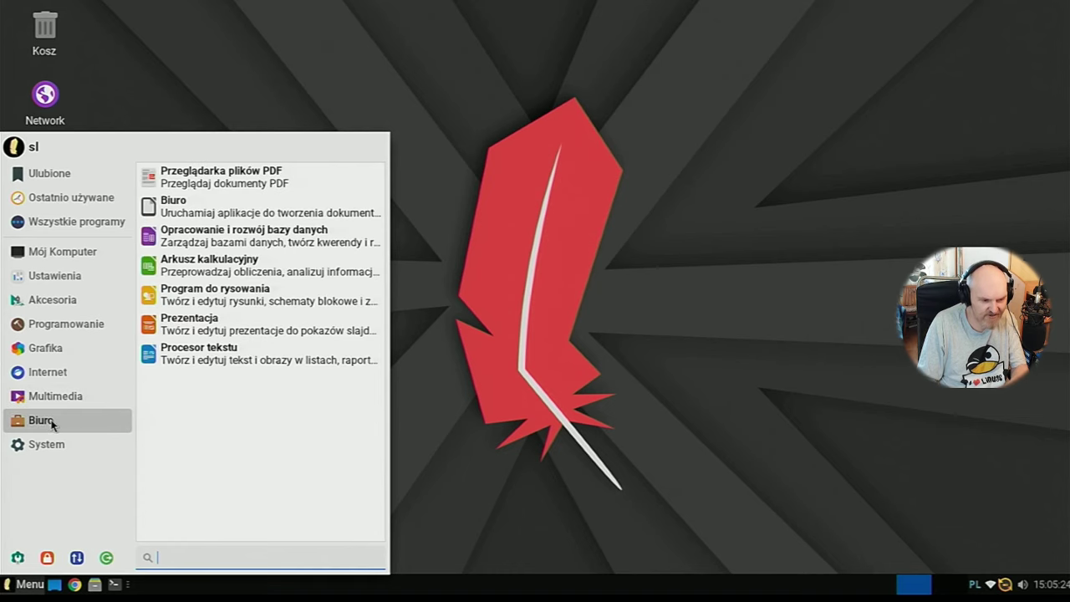
left_click(208, 368)
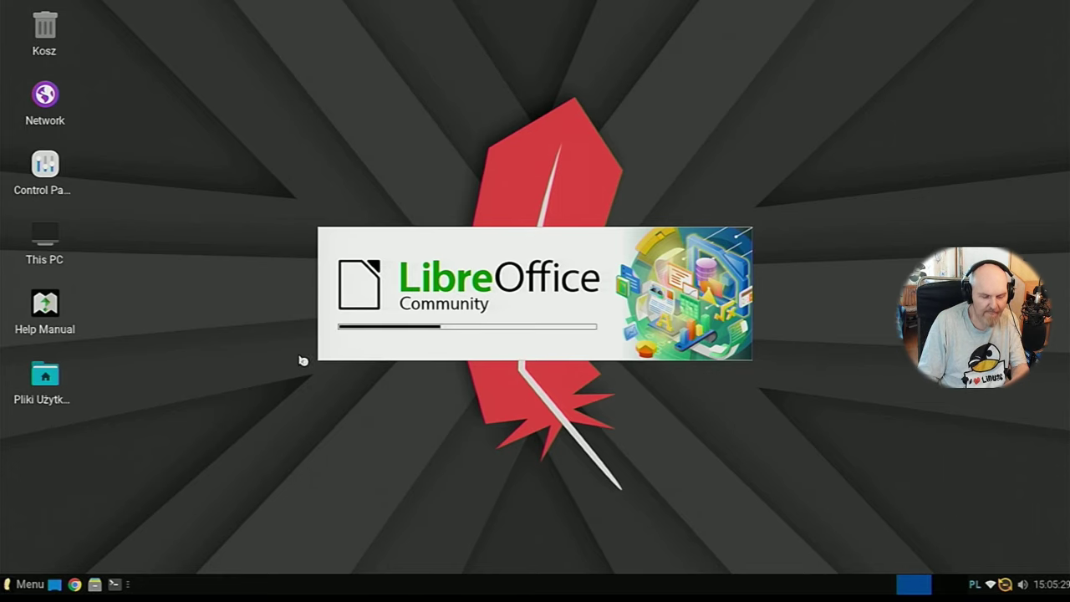
left_click(12, 583)
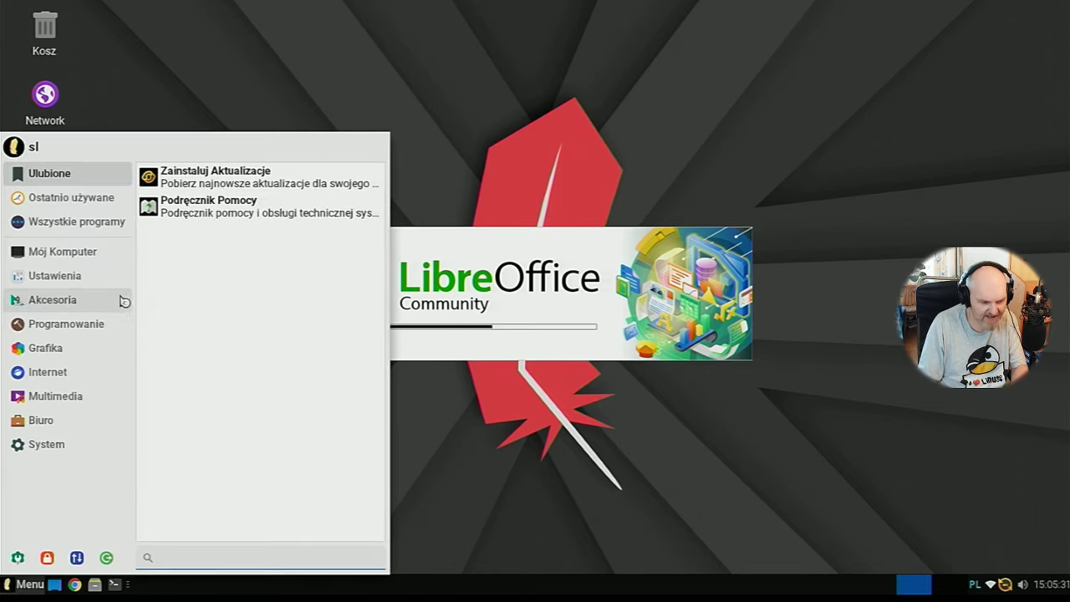
mouse_move(70, 444)
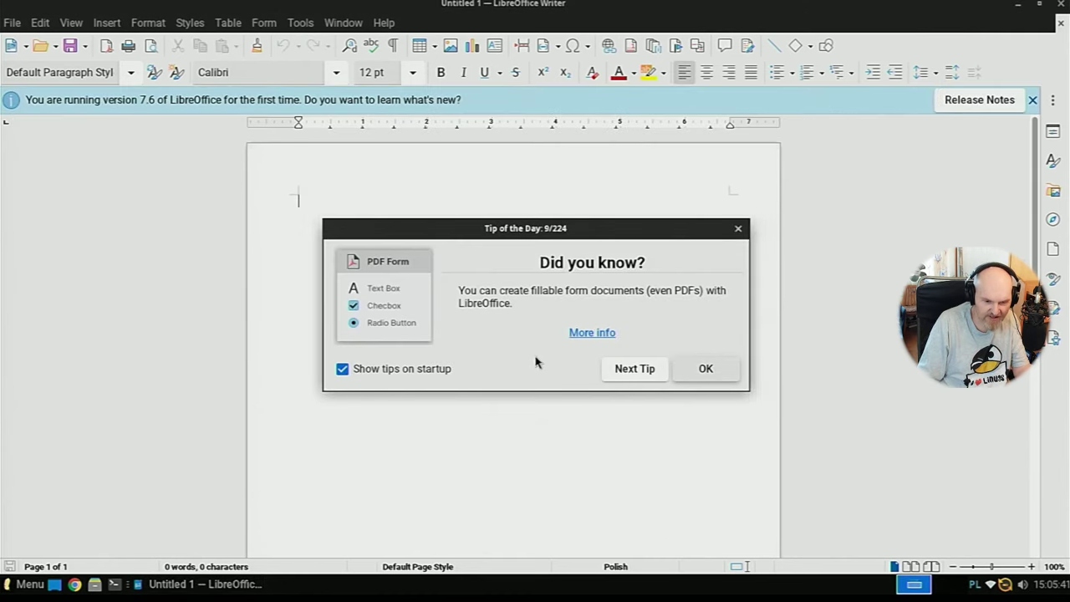
Dismiss the Tip of the Day and close the empty Writer document
left_click(707, 370)
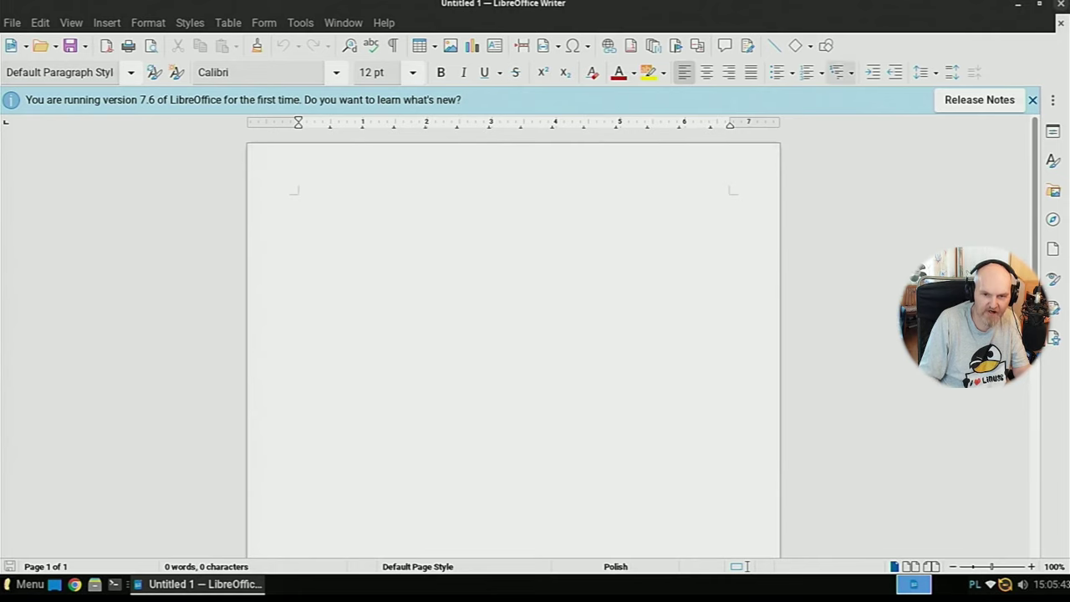
left_click(1062, 4)
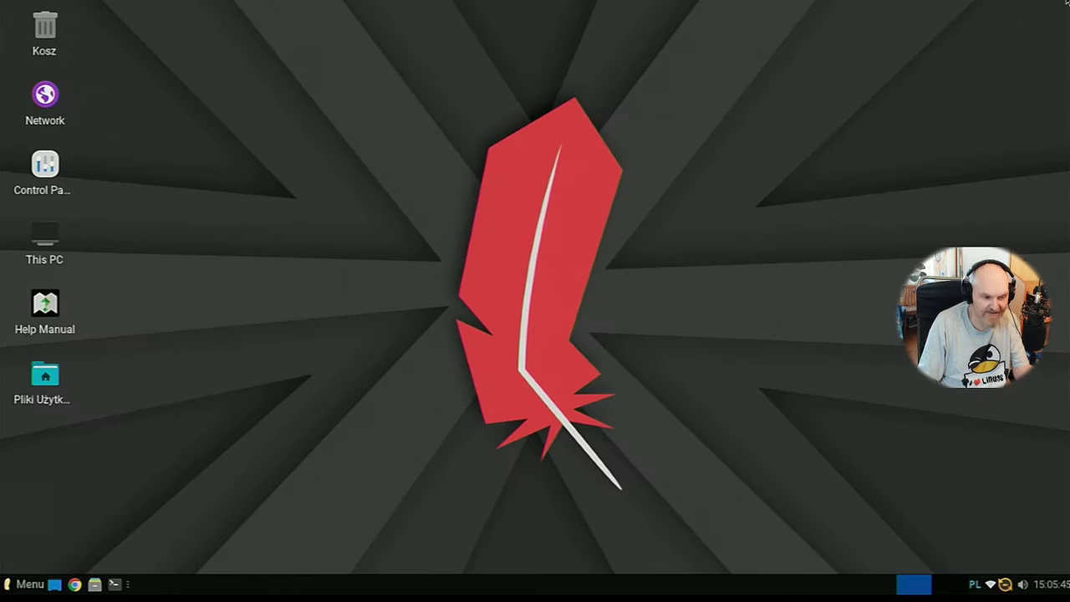
Open the Wygląd appearance settings from the Ustawienia application category
left_click(10, 583)
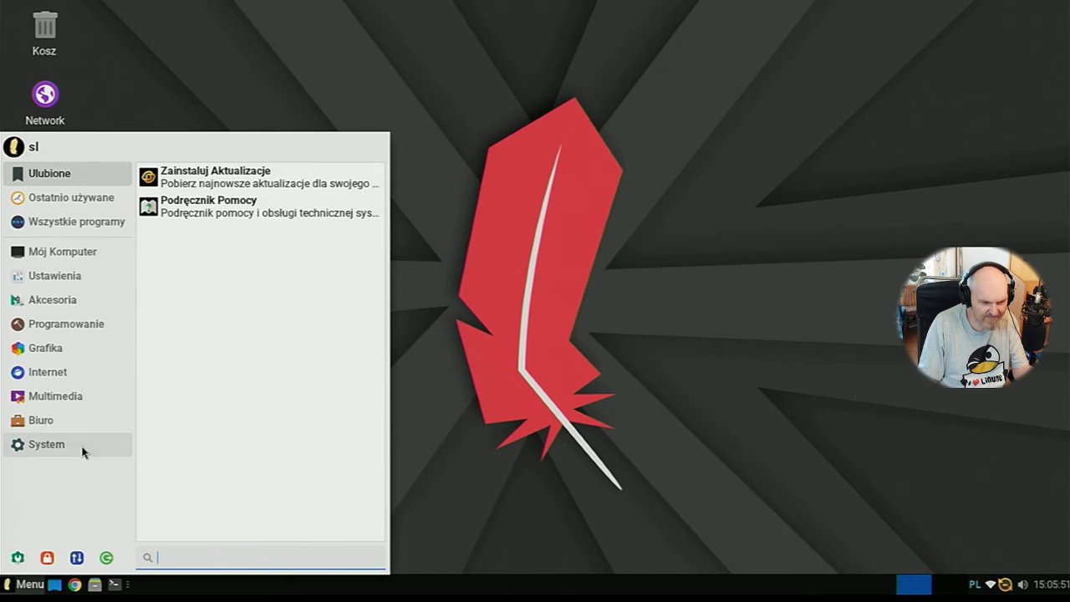
mouse_move(107, 247)
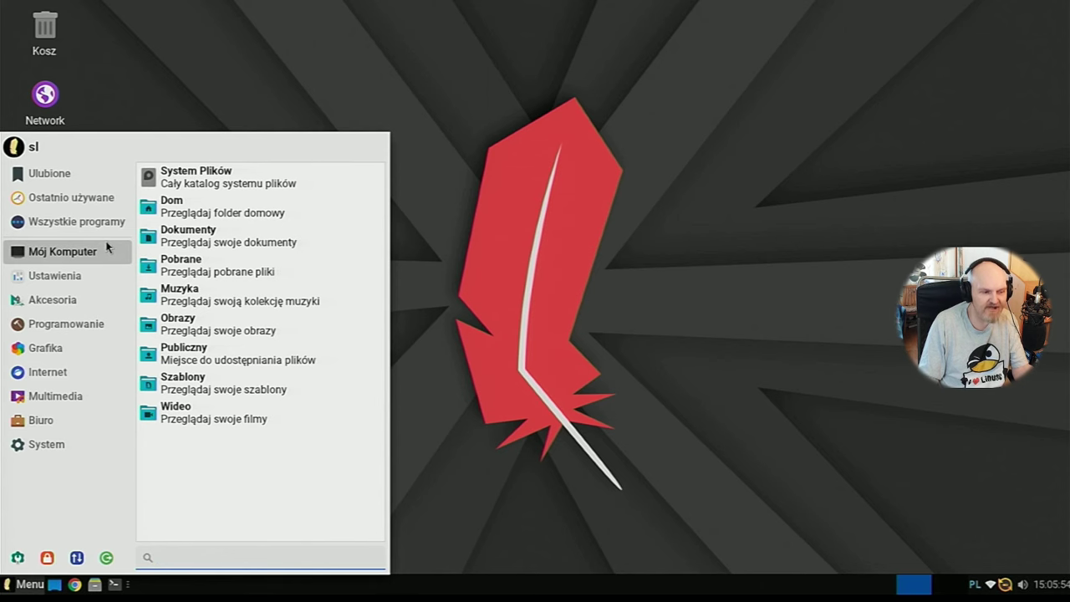
mouse_move(39, 283)
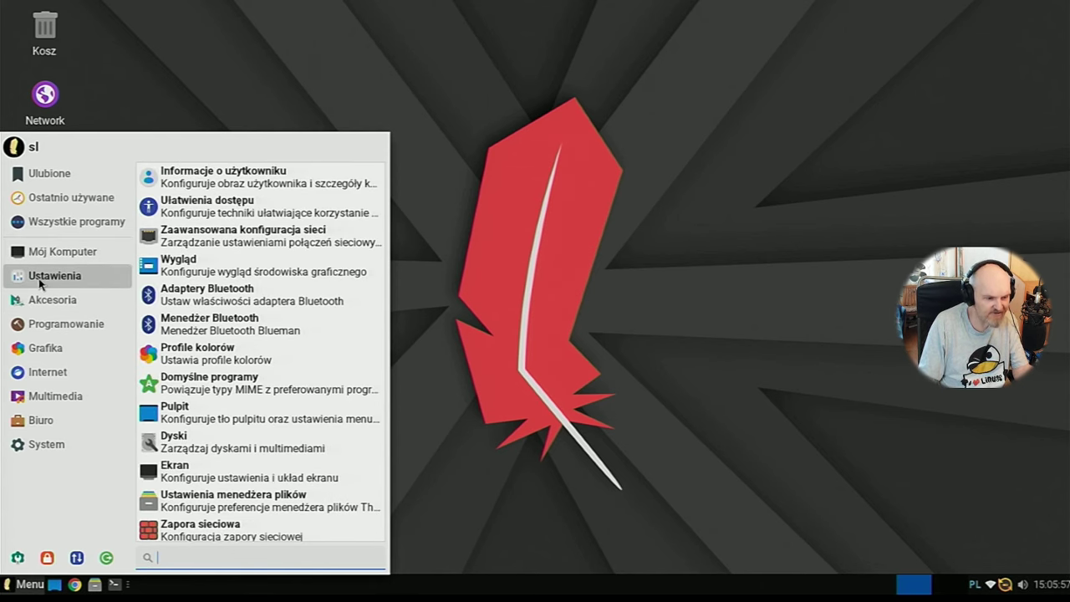
left_click(220, 273)
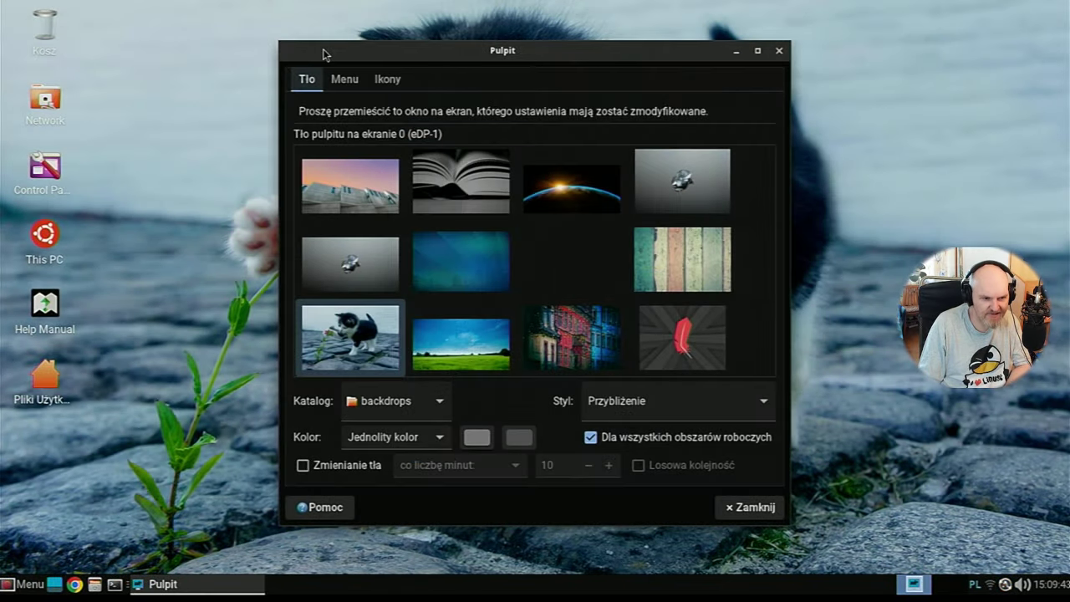
Look through the Ustawienia and Mój Komputer categories in the restyled application menu, and reposition the Pulpit window on the desktop
left_click_drag(323, 47, 295, 44)
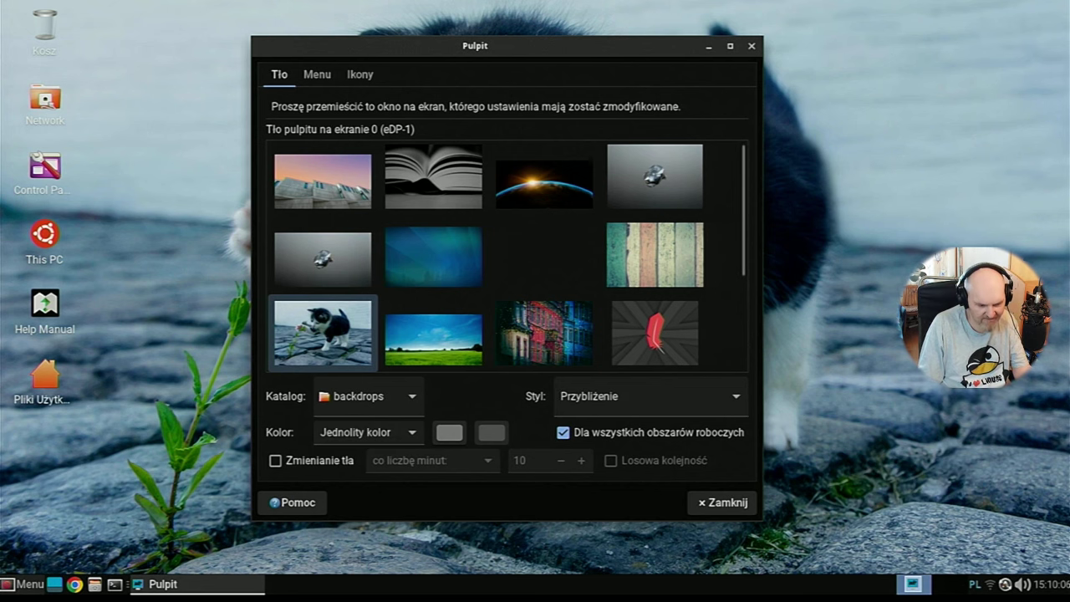
left_click(25, 584)
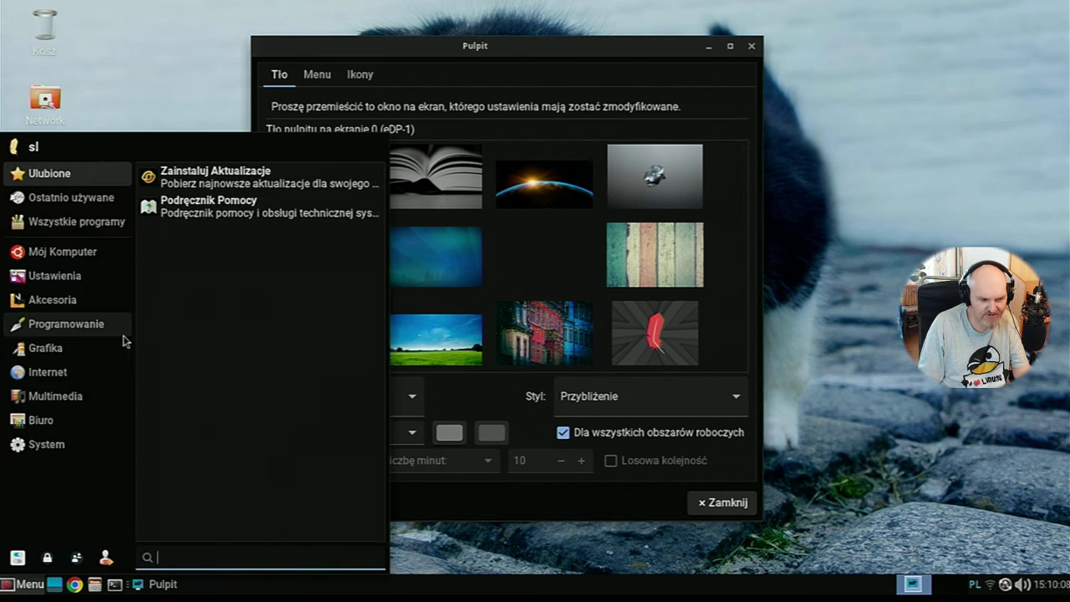
left_click(76, 327)
mouse_move(87, 277)
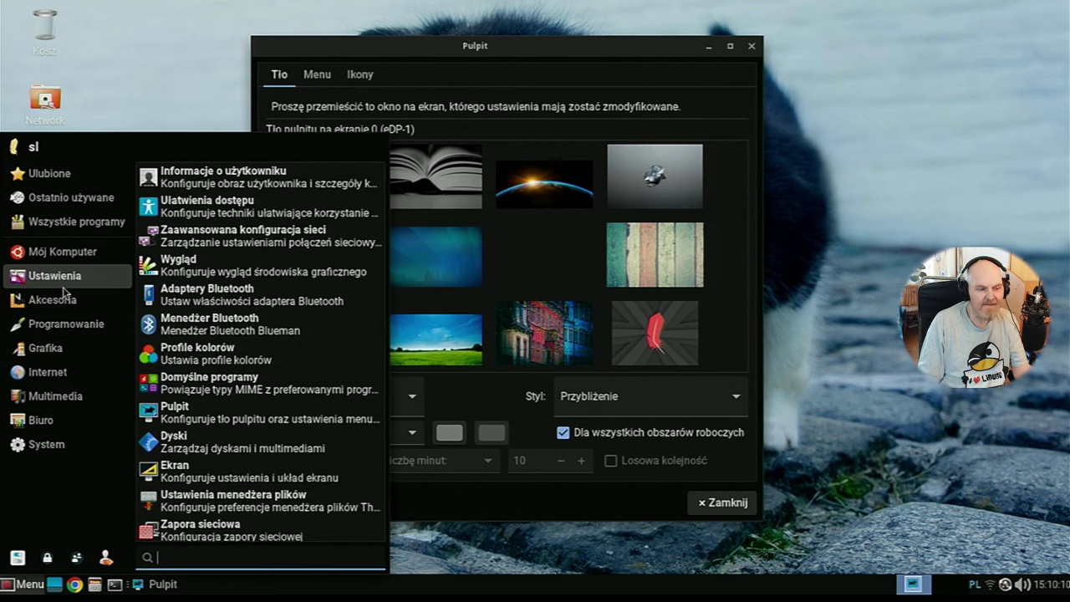
mouse_move(102, 251)
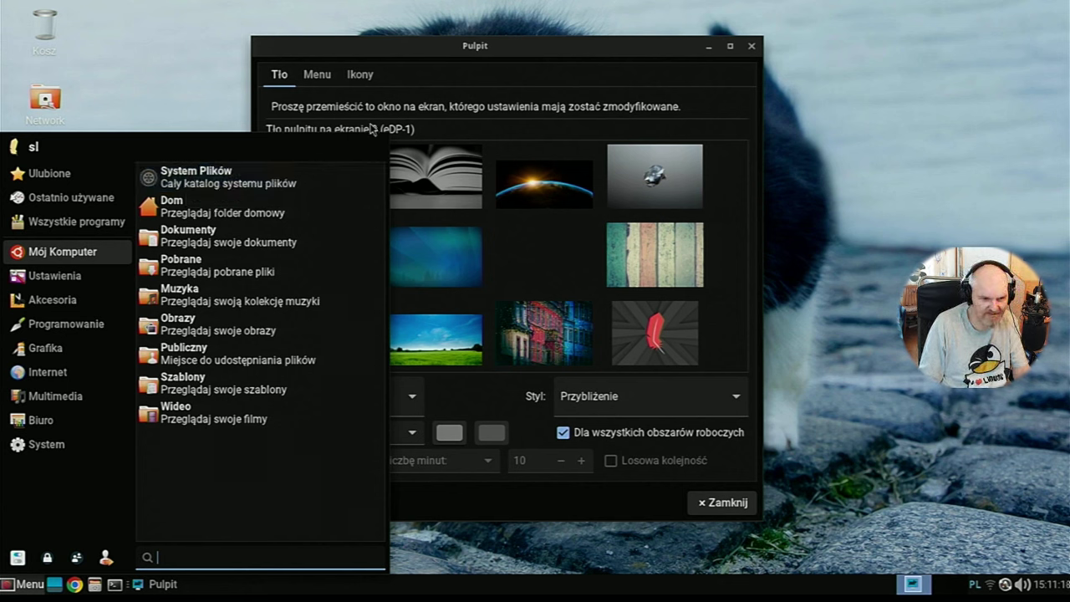
left_click(406, 47)
left_click_drag(407, 46, 432, 57)
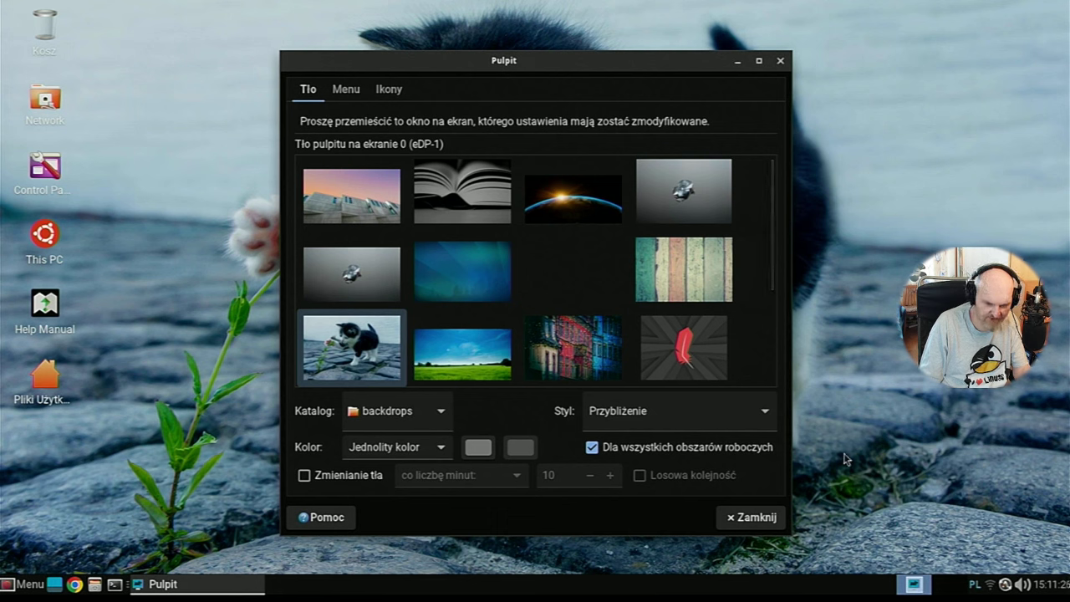
Open the user files launcher from the desktop, granting userfiles.desktop execution rights, and move the file manager window toward the screen's centre
double_click(40, 383)
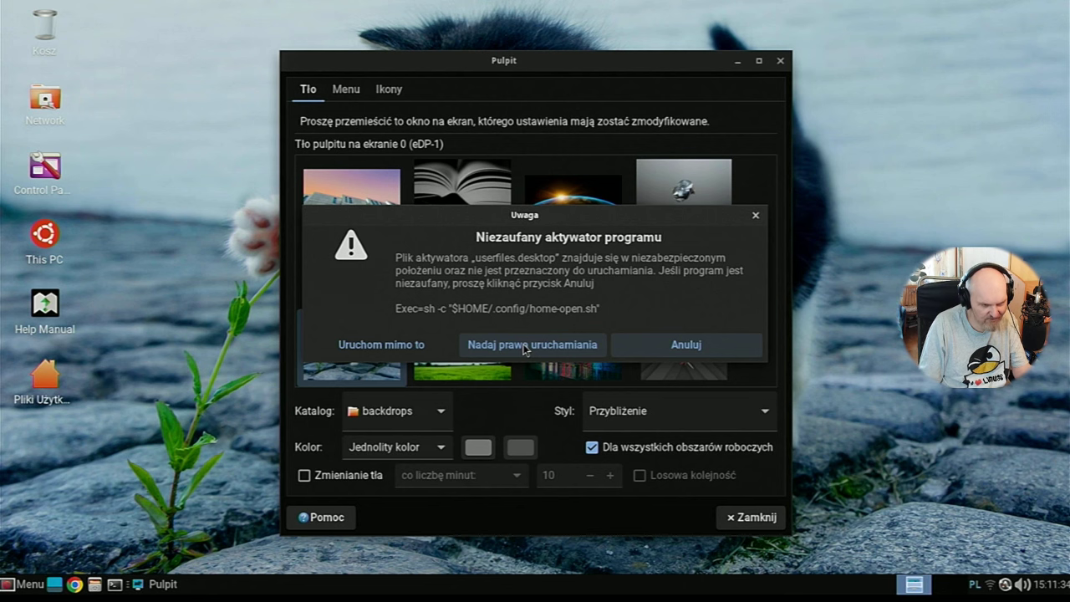
left_click(525, 346)
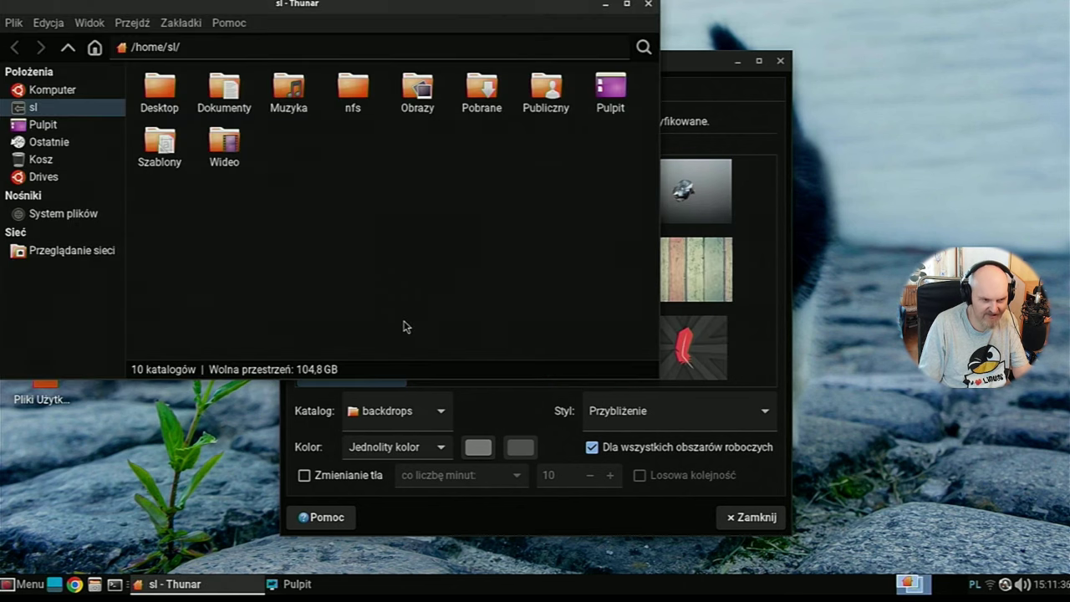
left_click_drag(294, 7, 599, 98)
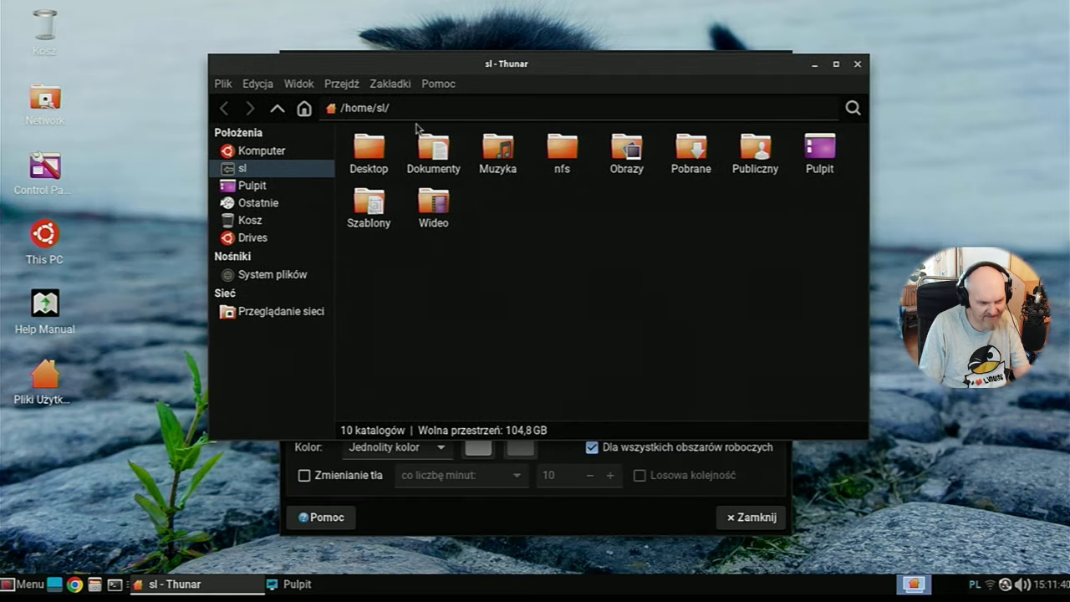
Open the Control Panel launcher from the desktop, granting settings.desktop execution rights
double_click(60, 180)
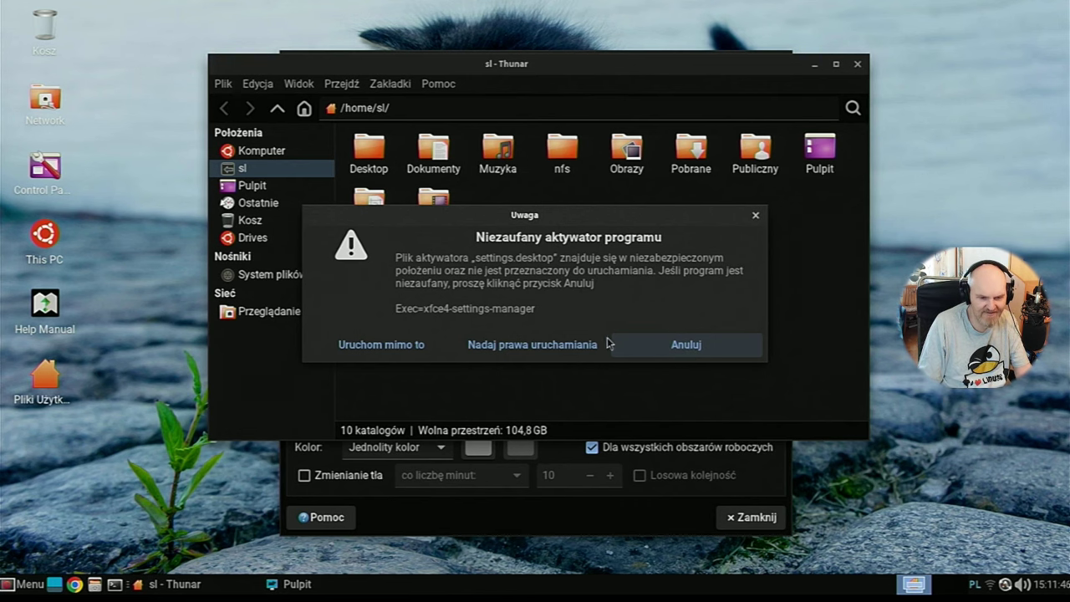
left_click(552, 356)
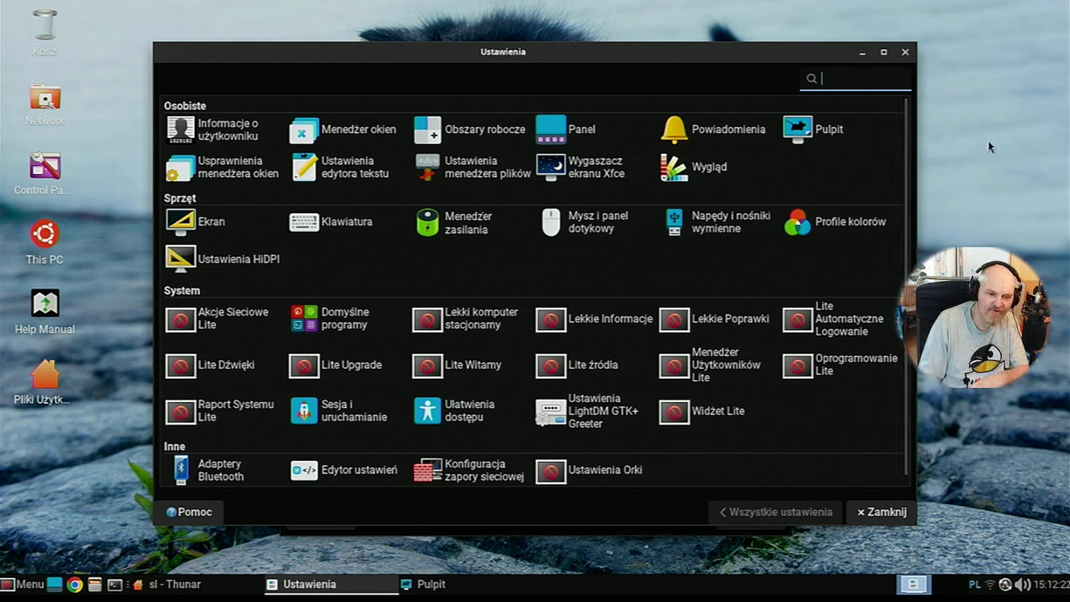
Close the Ustawienia, Thunar and Pulpit windows to clear the desktop
left_click(905, 53)
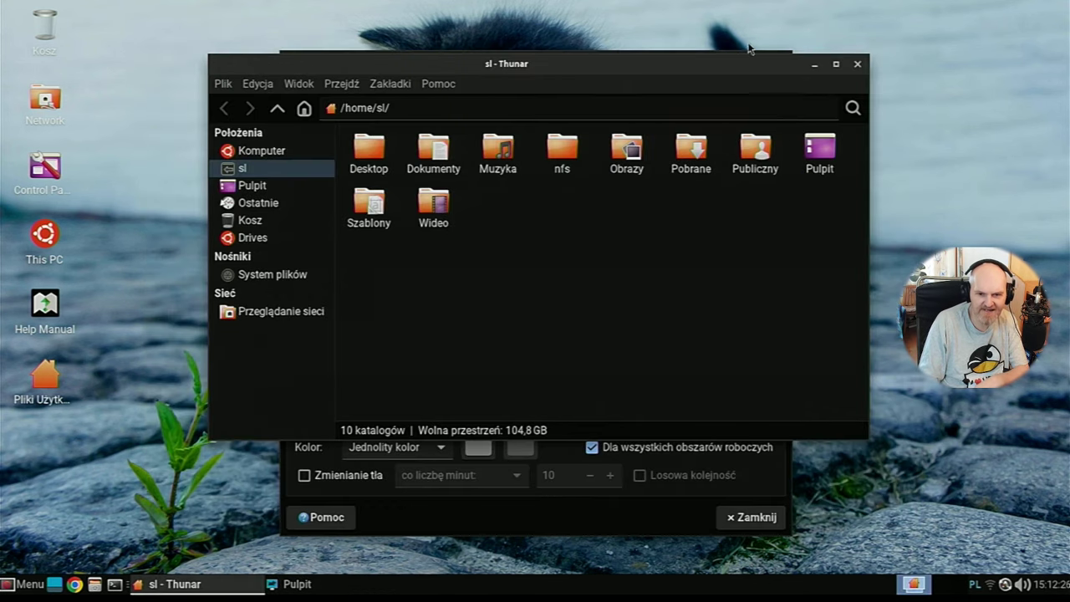
left_click(857, 64)
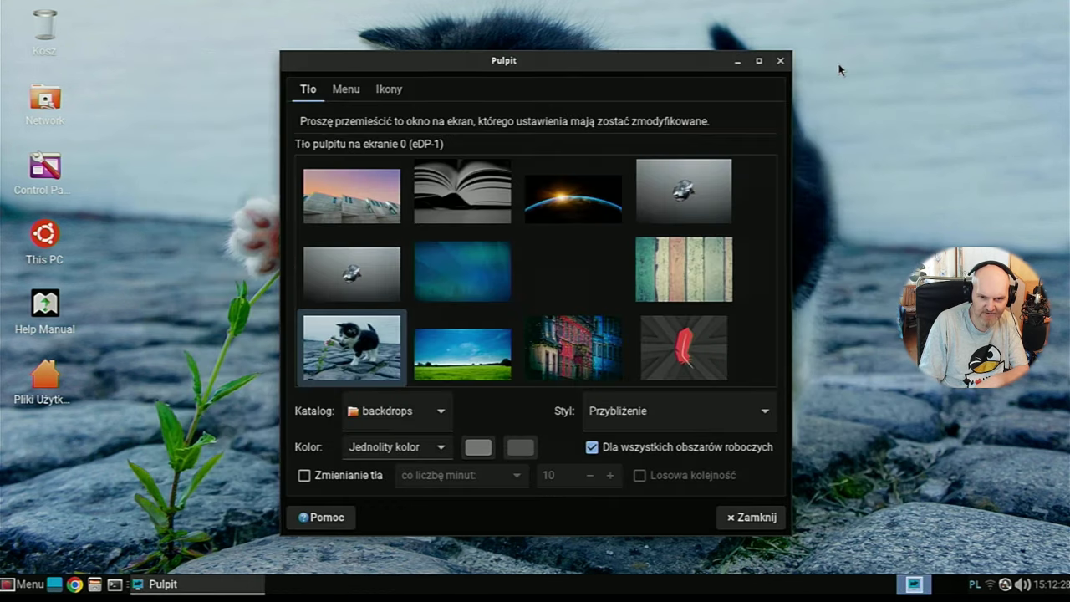
left_click(780, 62)
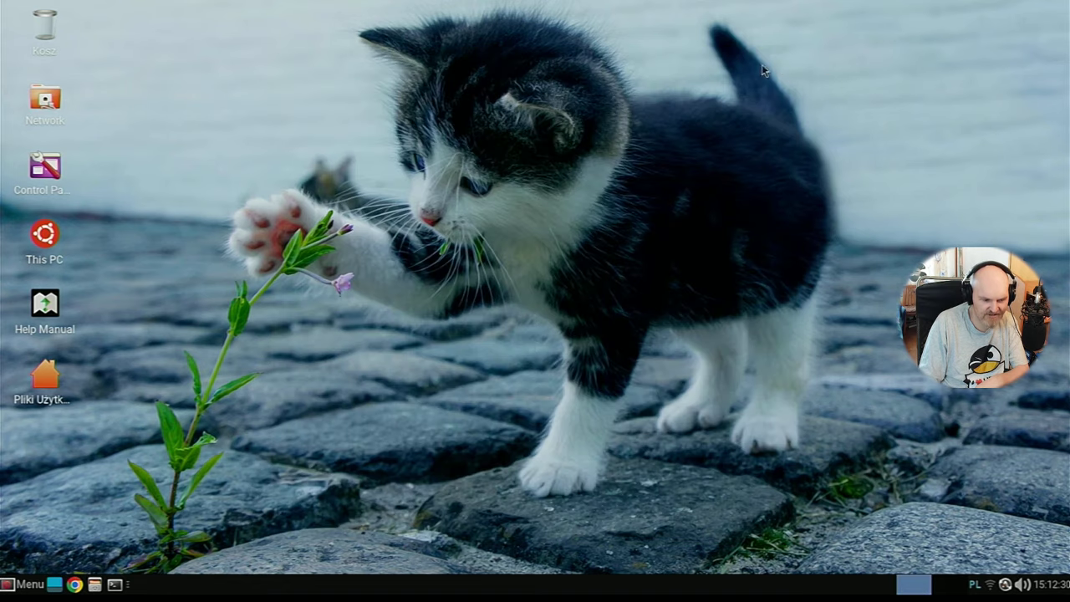